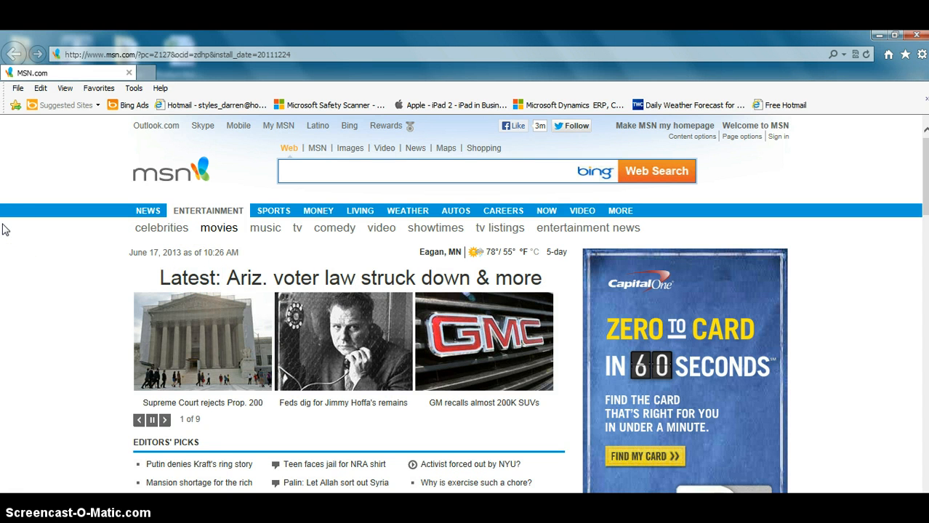
click(326, 53)
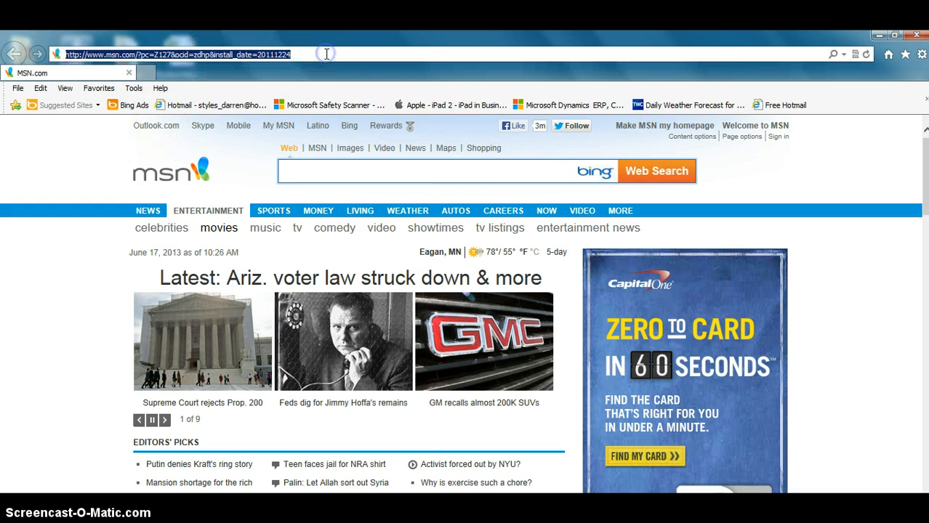
text(www.)
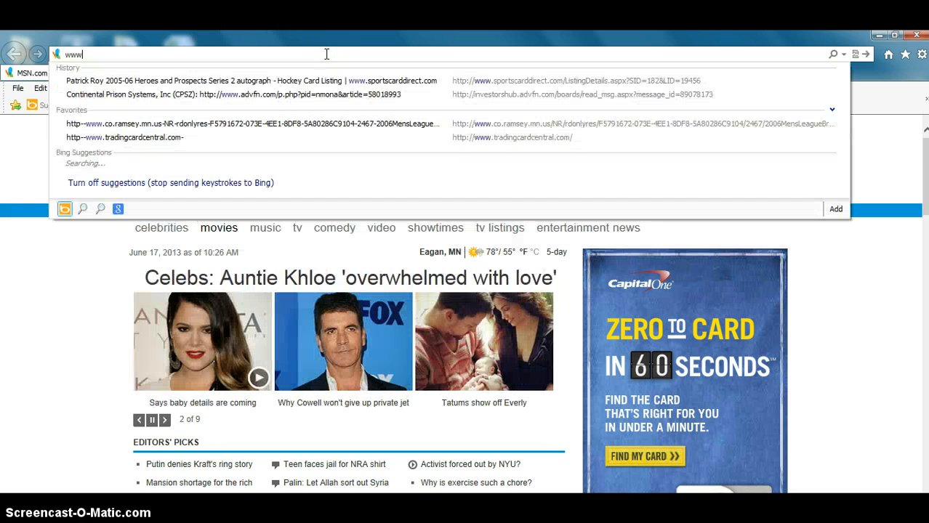
text(sportscarddirect.com/)
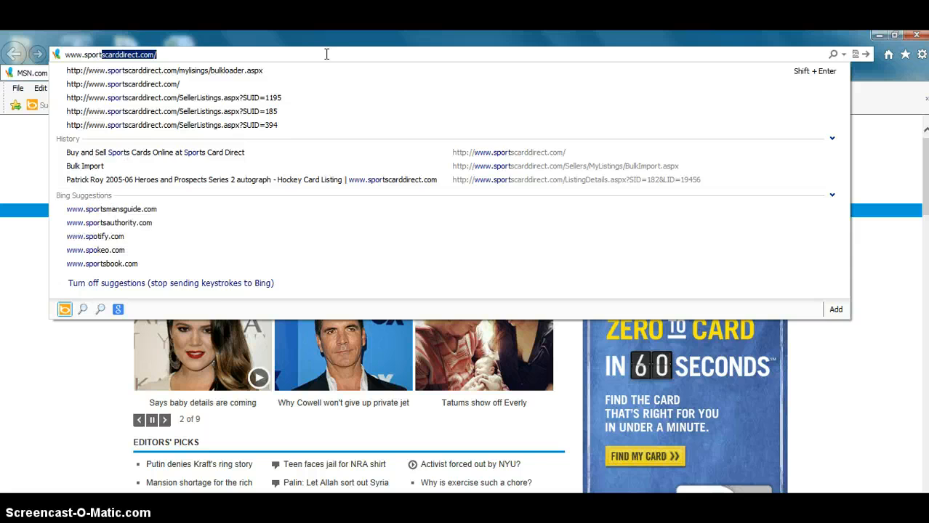
key(Return)
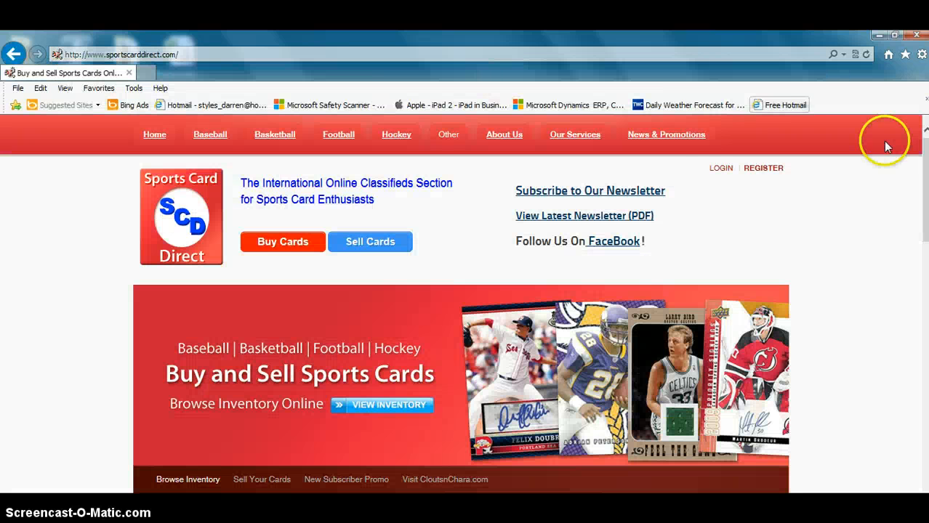
Log in to the member account with the username and account password.
click(721, 168)
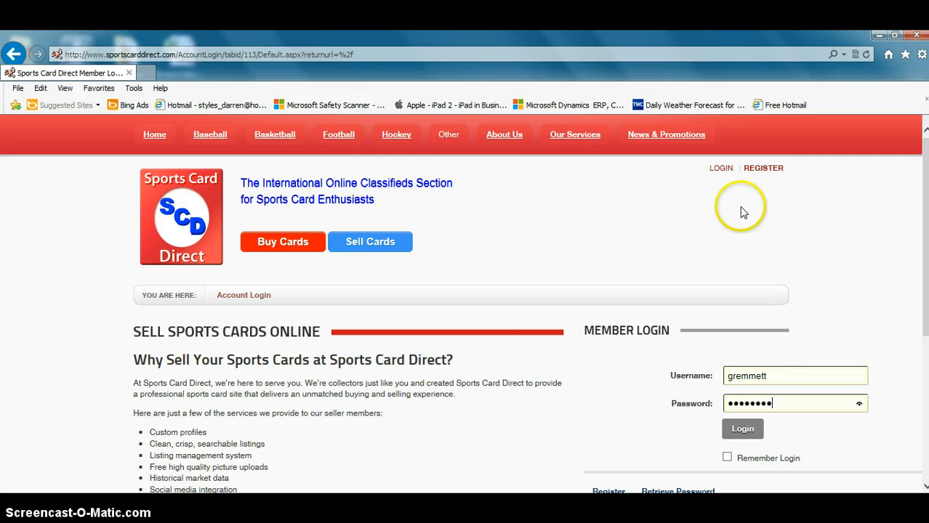
key(Return)
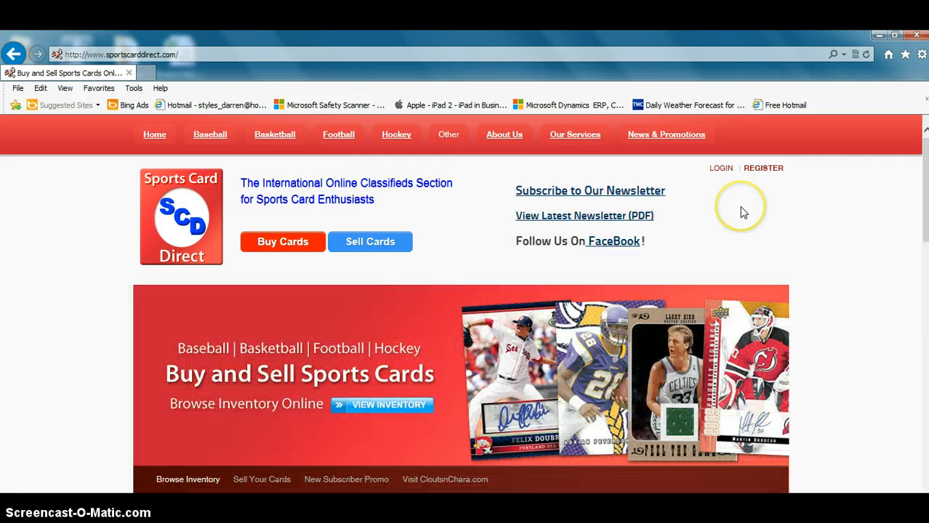
click(208, 54)
text(http://www.sportscarddirect.com/Sellers/MyListings/BulkImport.aspx)
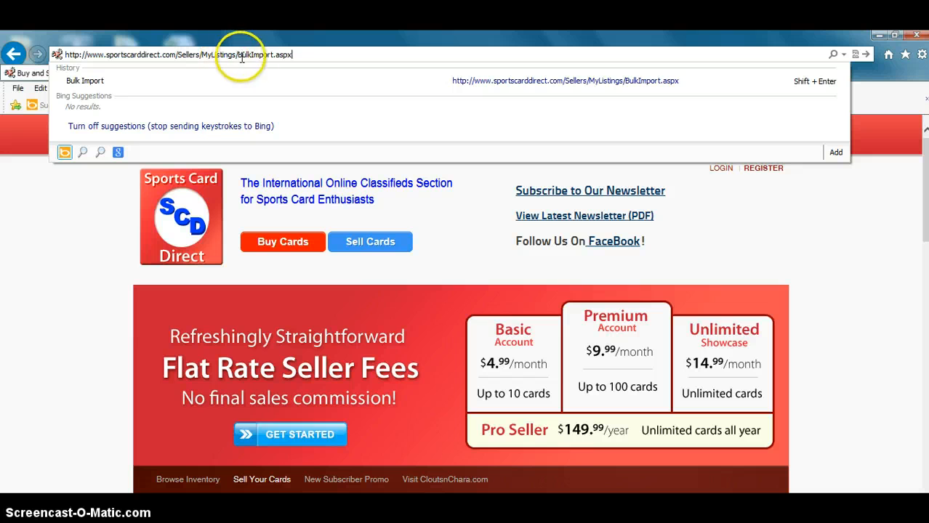
key(Return)
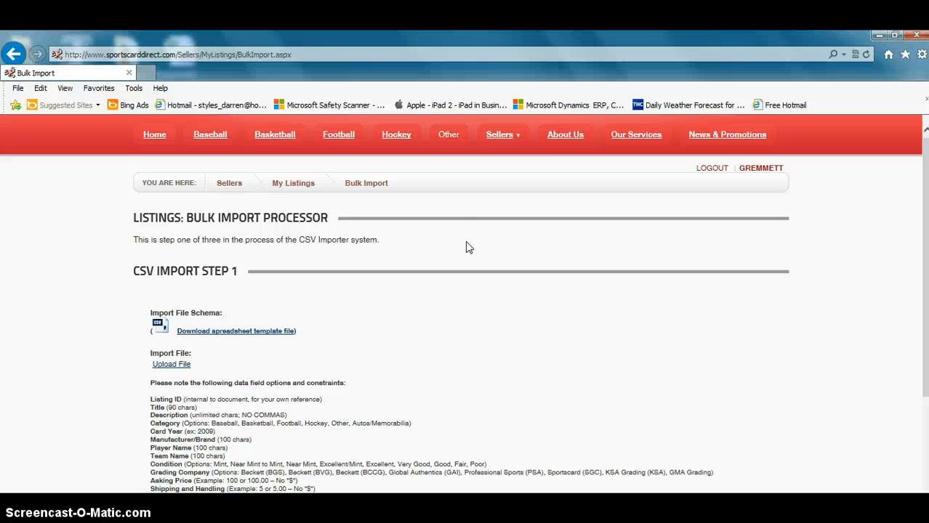
Download the spreadsheet template to the Desktop as Product-Bulk-Import-Template.csv, replacing the existing file.
click(245, 336)
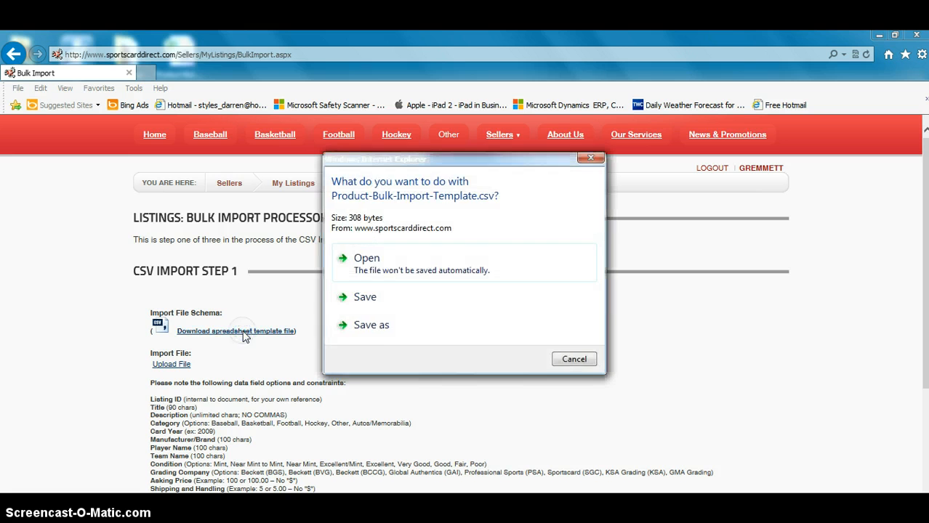
click(378, 327)
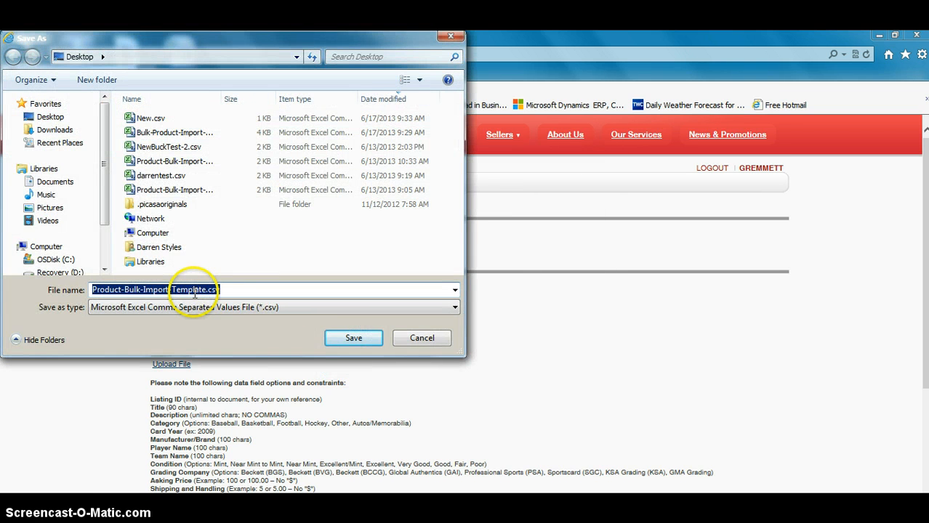
click(369, 338)
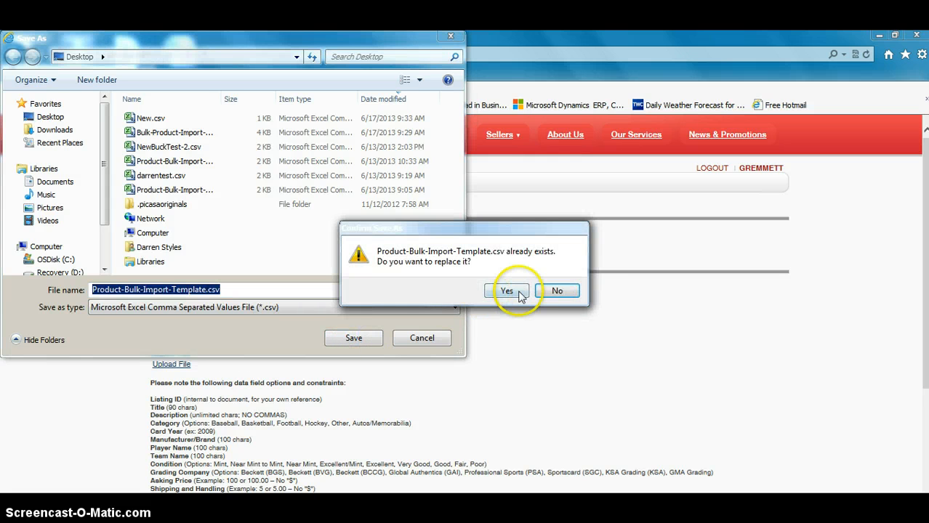
click(508, 293)
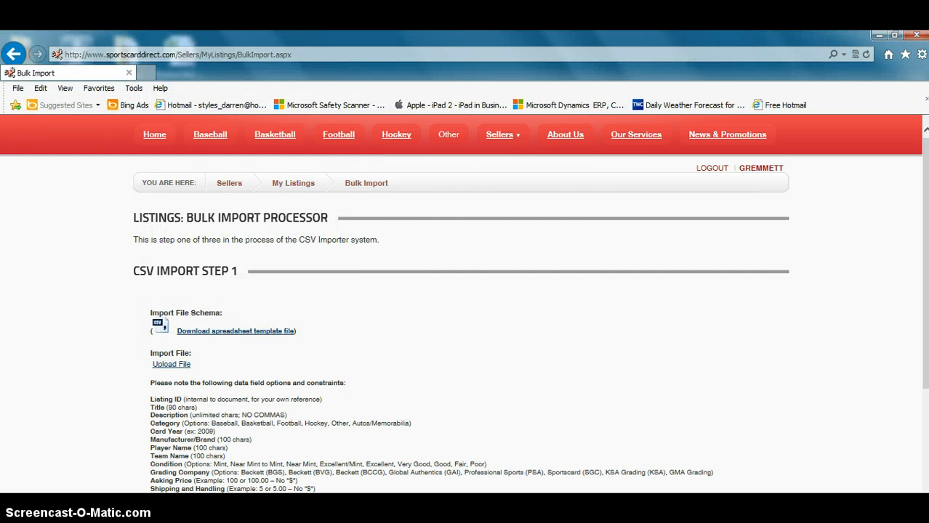
Switch to Product-Bulk-Import-Template.csv in Excel and maximize both the Excel window and the workbook.
key(alt+Tab)
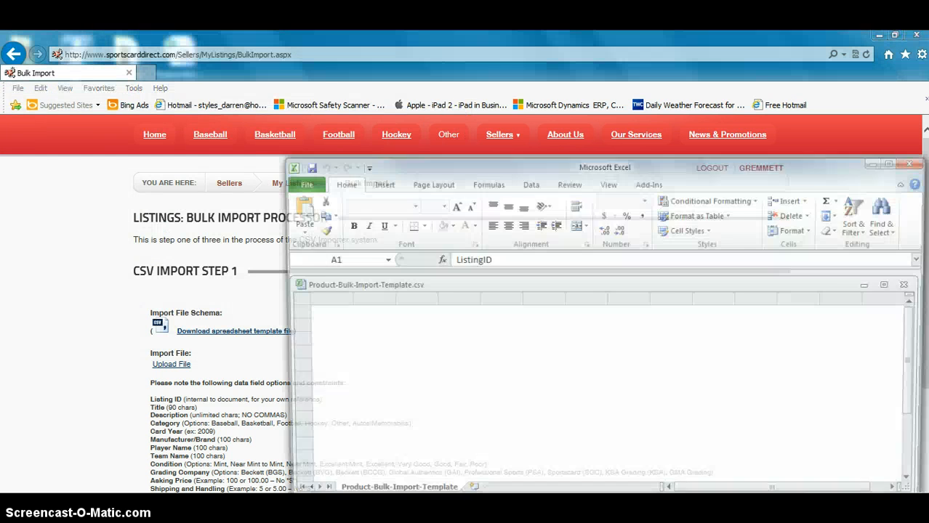
drag(498, 150, 450, 114)
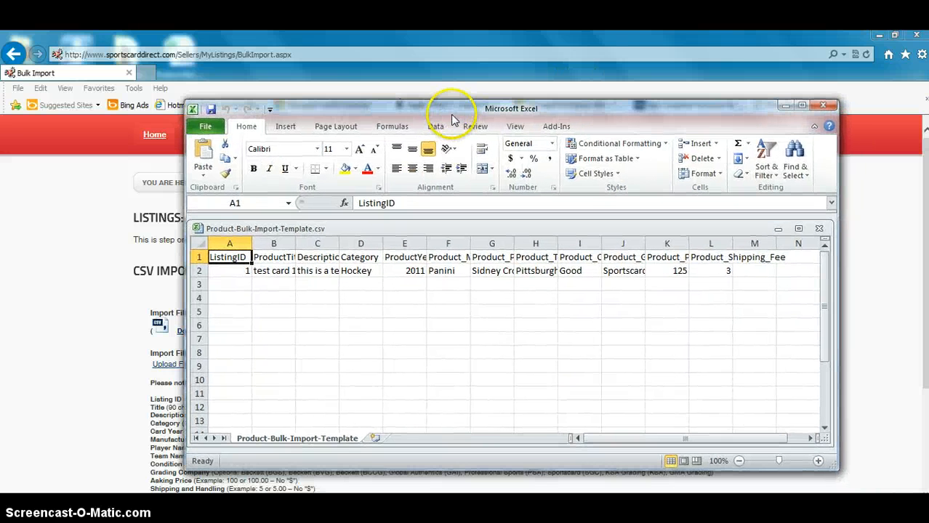
click(801, 105)
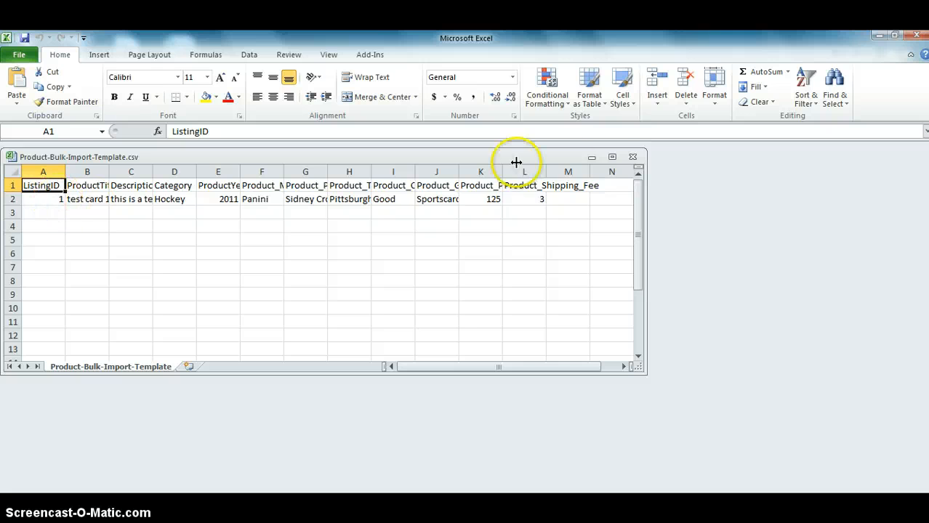
click(612, 157)
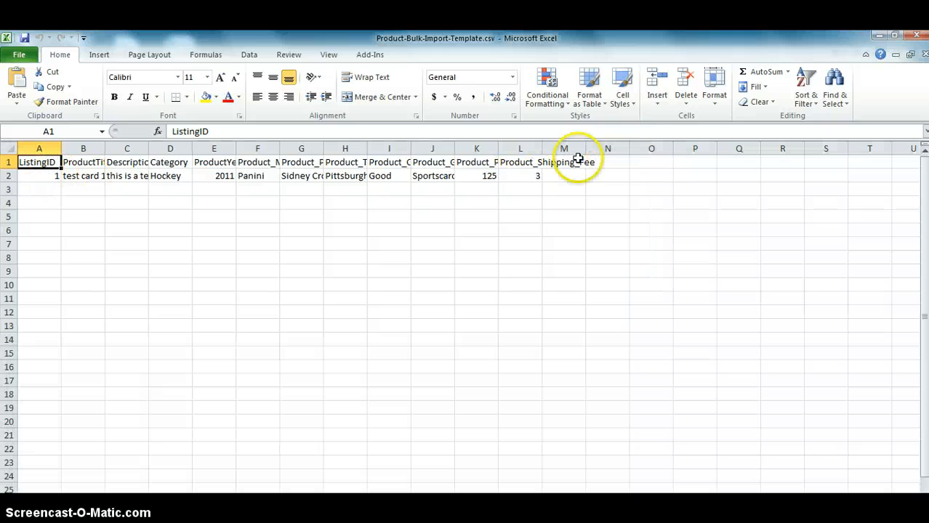
Clear the sample listing in row 2 and widen columns A through G for their headers.
click(11, 175)
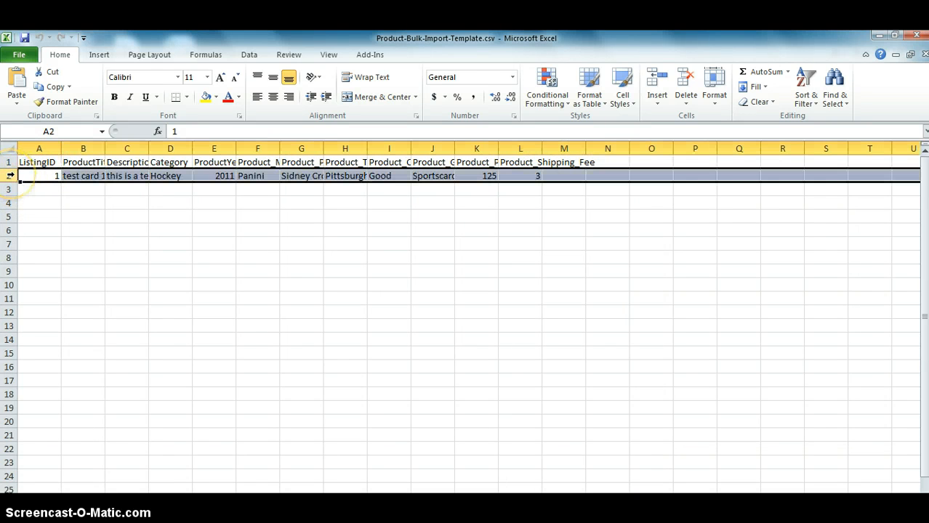
key(Delete)
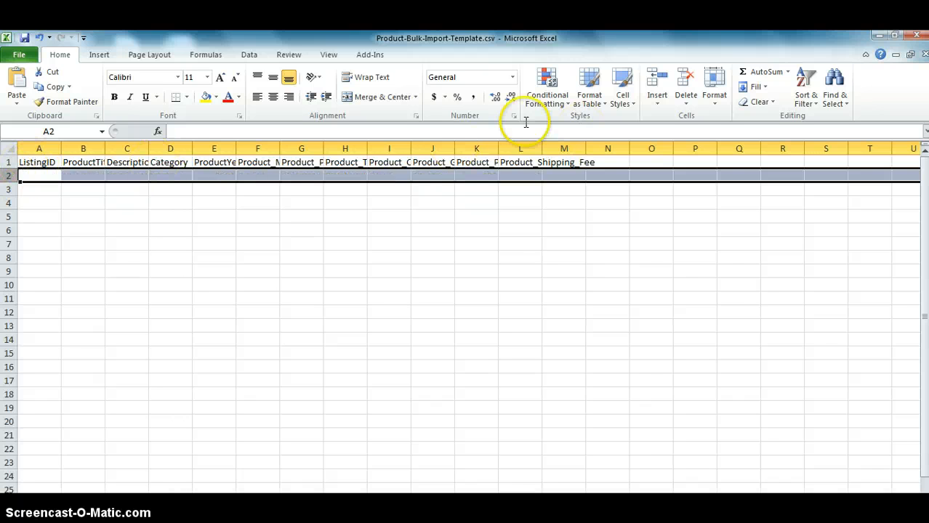
drag(62, 143, 507, 148)
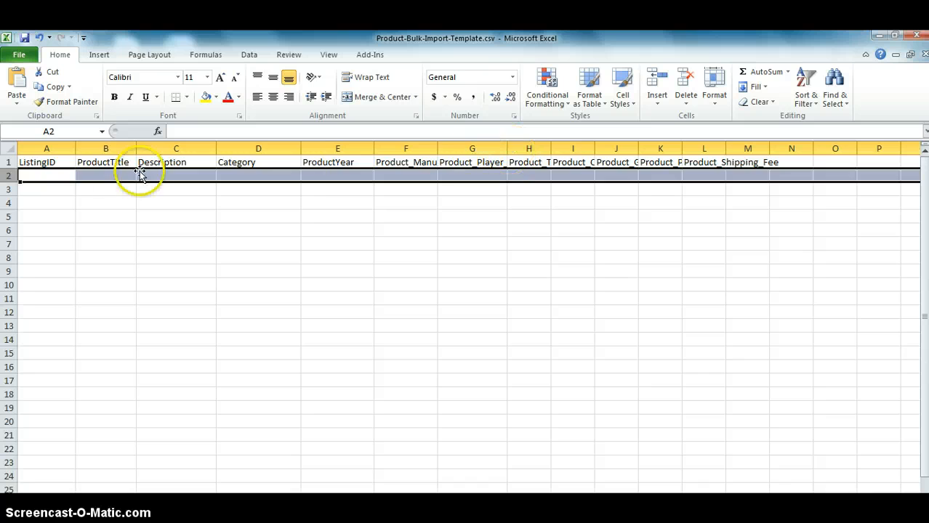
Enter the product title "1971 opc Gordie Howe PSA 8" in cell B2.
click(88, 187)
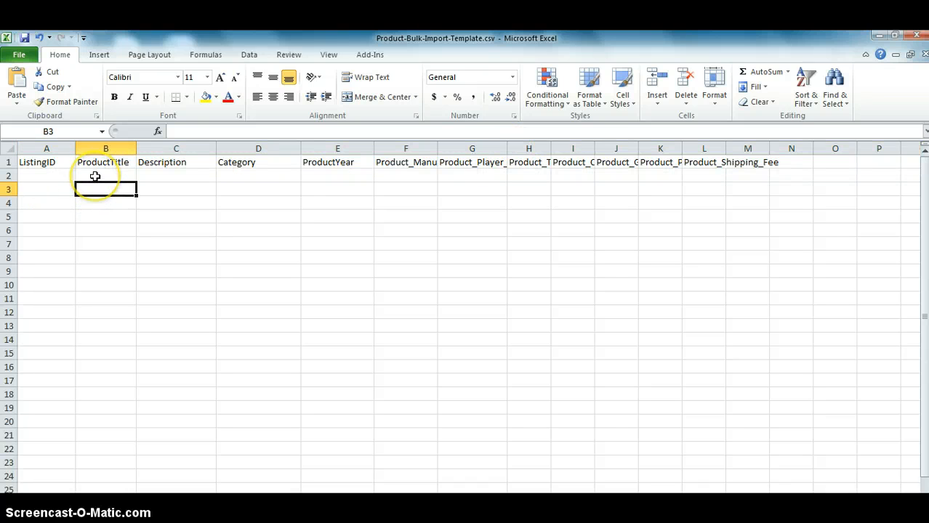
click(95, 176)
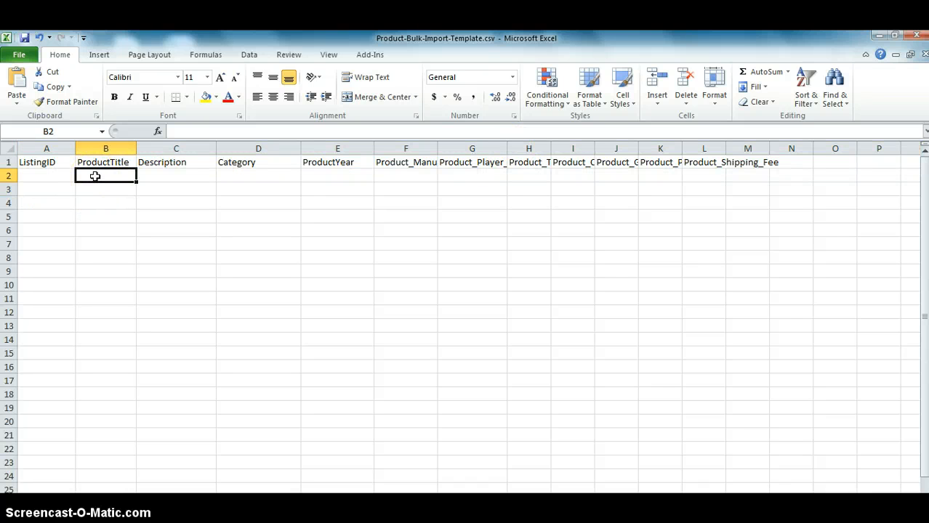
text(19)
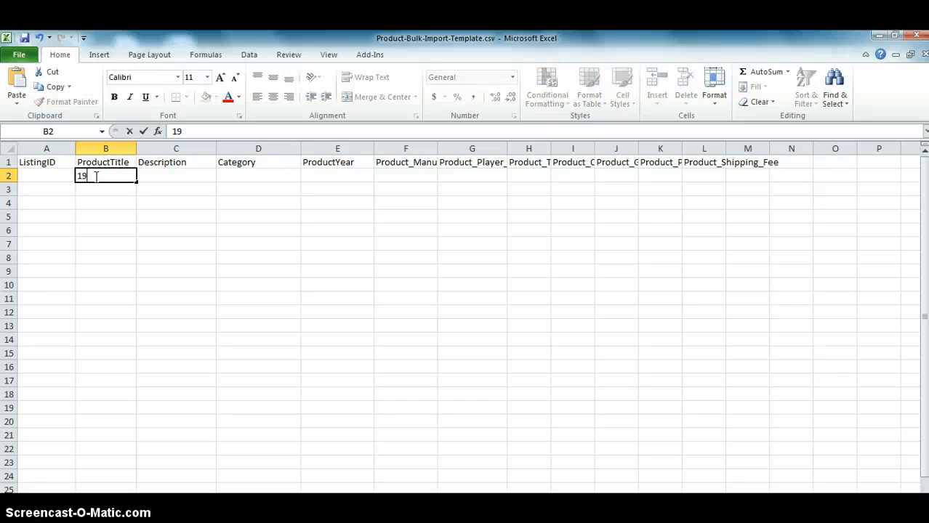
text(171)
text(opc Gord)
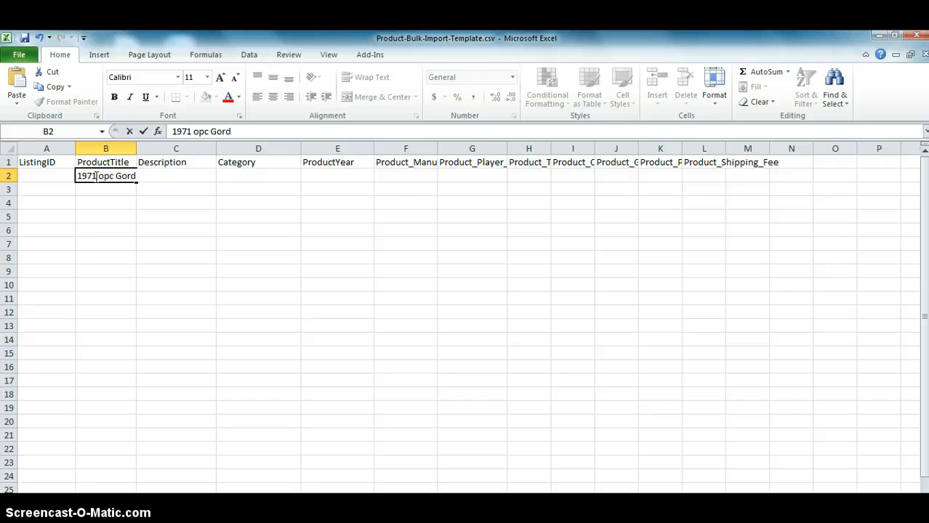
text(ie Howe PSA 8)
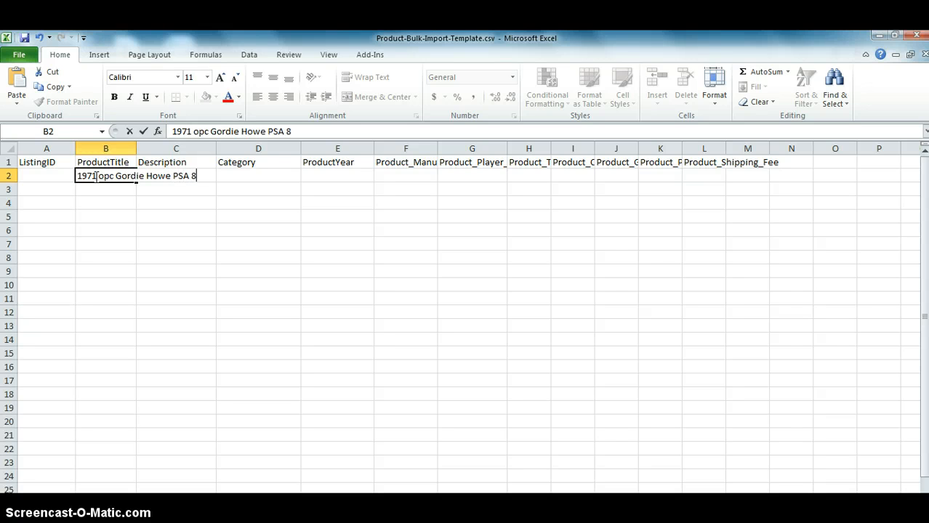
key(Tab)
Copy the product title from B2 into the Description cell C2.
click(94, 176)
right_click(94, 176)
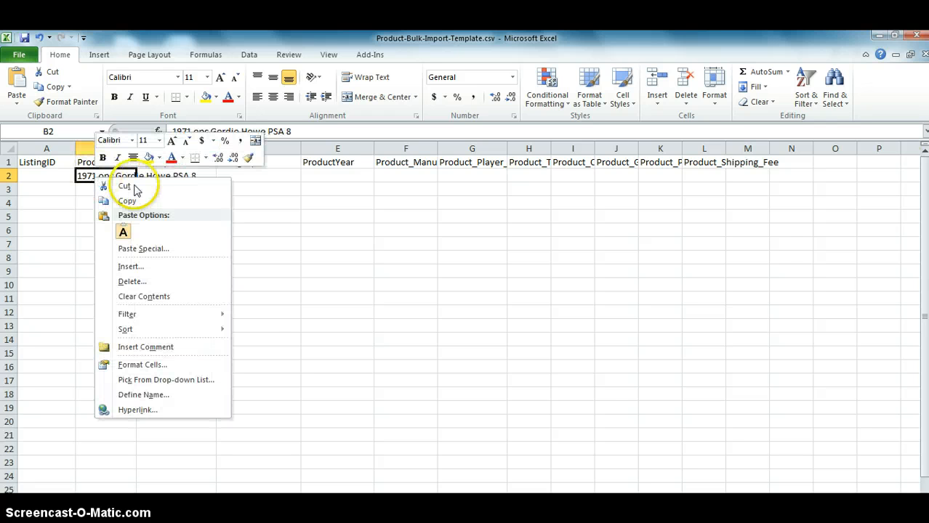
click(125, 204)
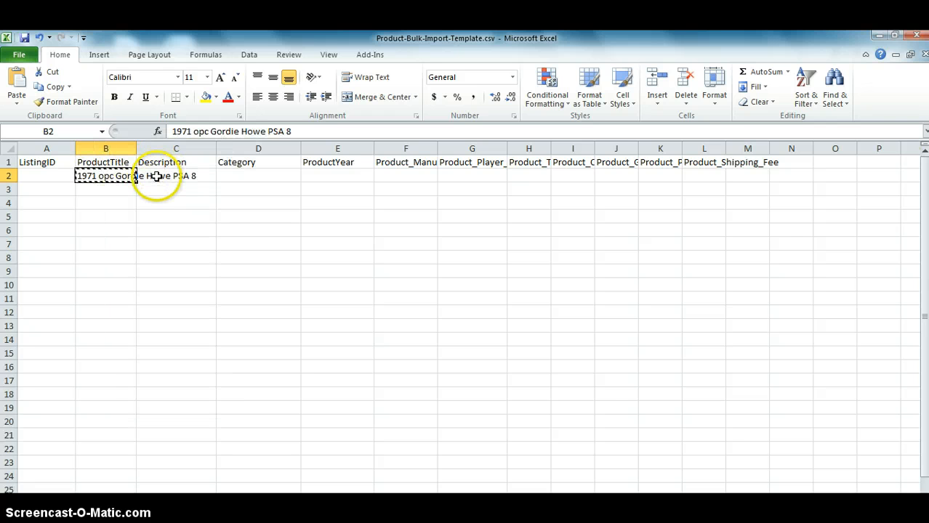
click(156, 176)
right_click(157, 177)
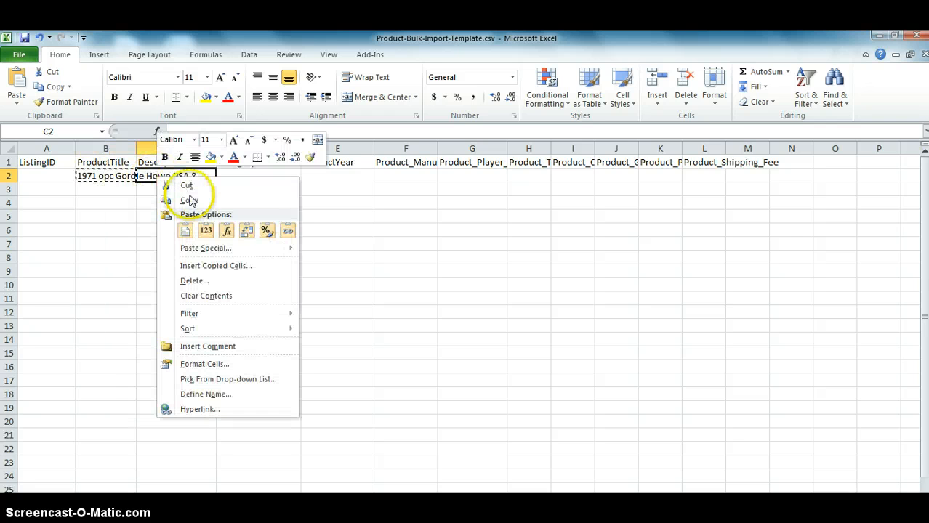
click(185, 230)
Set the listing's Category in D2 to Hockey and its ProductYear in E2 to 1971.
click(266, 173)
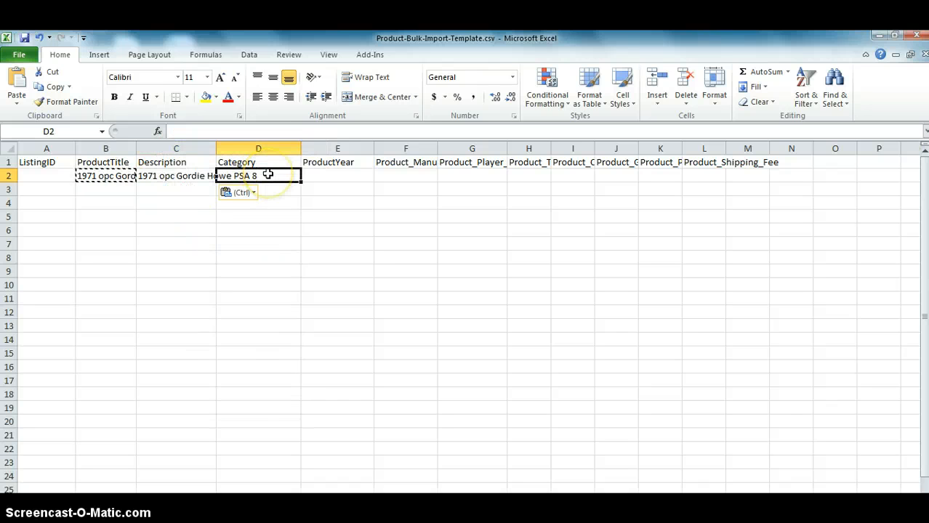
text(Hock)
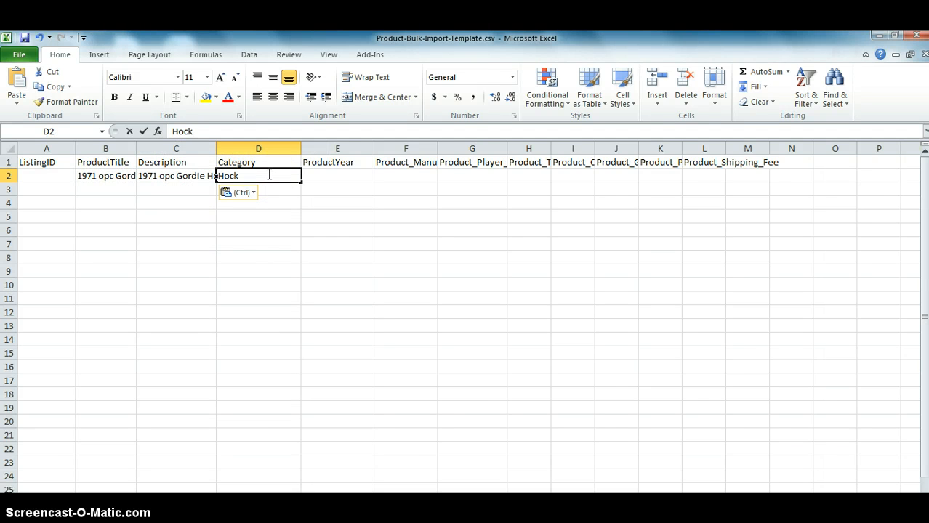
text(ey)
key(Tab)
text(19)
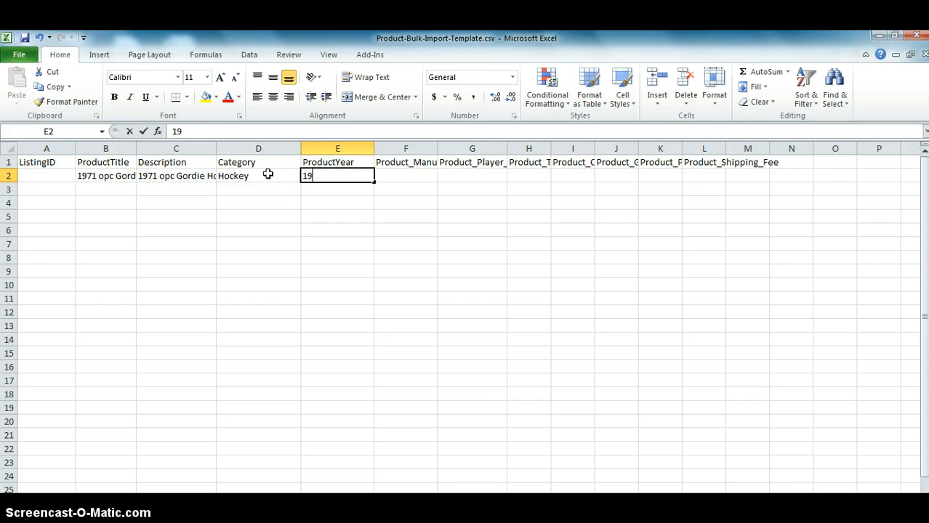
text(71)
Enter OPC as the manufacturer in F2 and Gordie Howe as the player in G2.
click(405, 173)
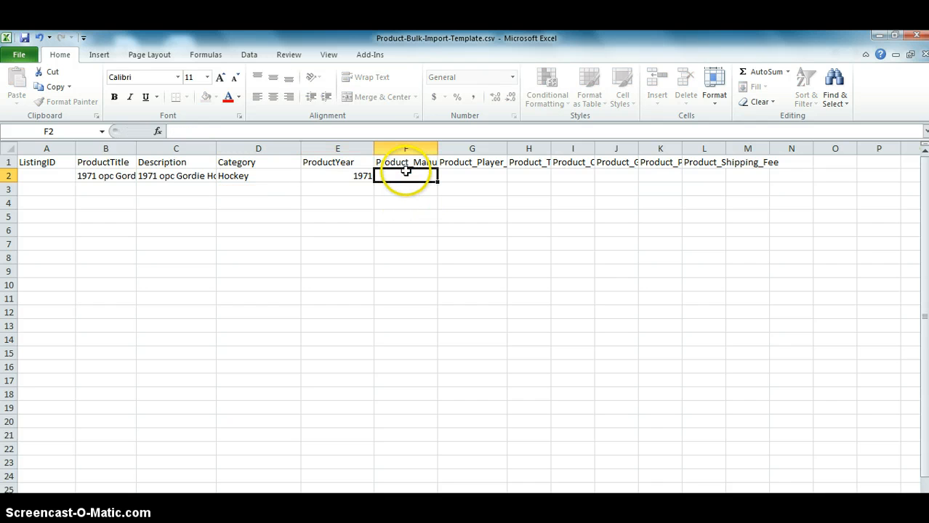
text(OPC)
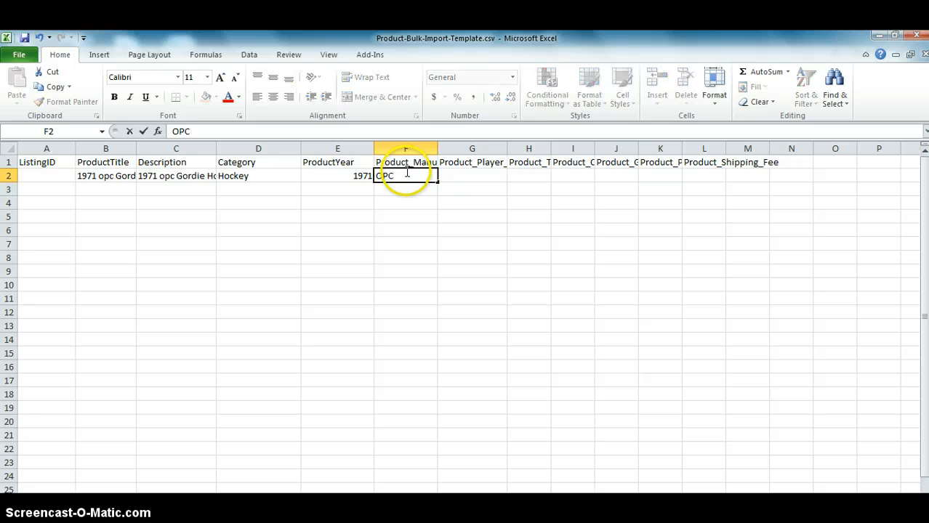
key(Tab)
text(Go)
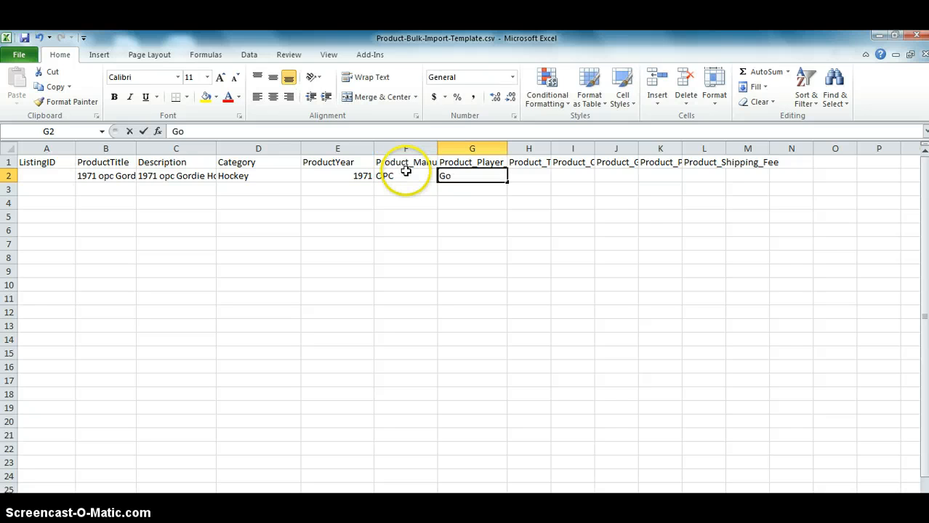
text(rdie)
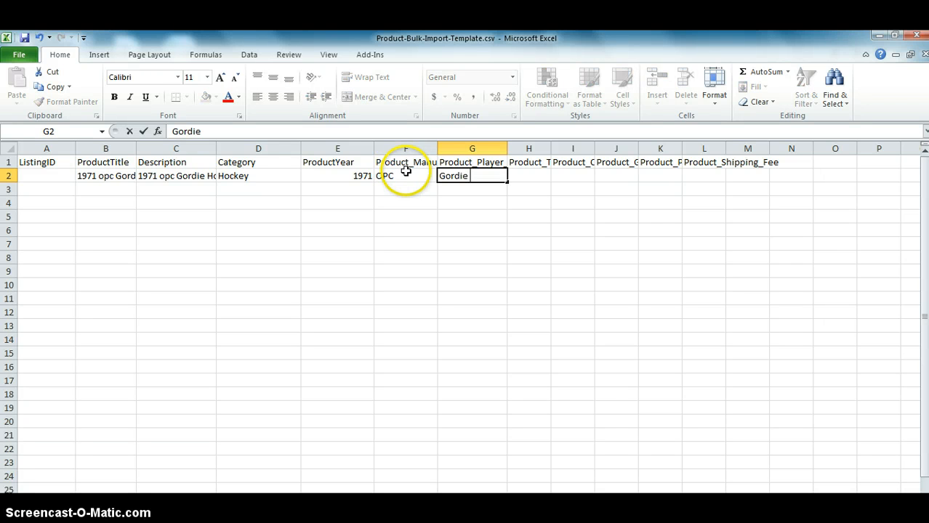
text( Howe)
key(Tab)
click(524, 164)
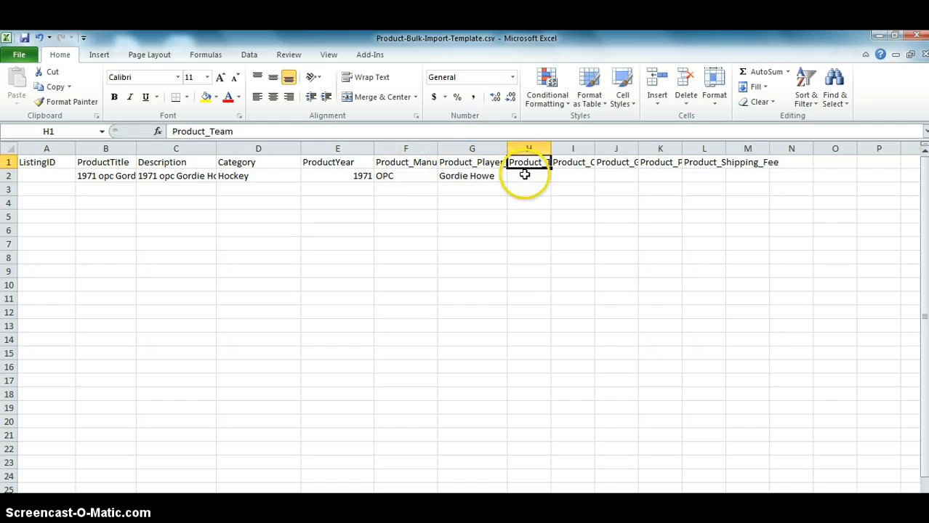
Enter Detroit Red Wings as the product team in cell H2.
click(524, 175)
text(Detr)
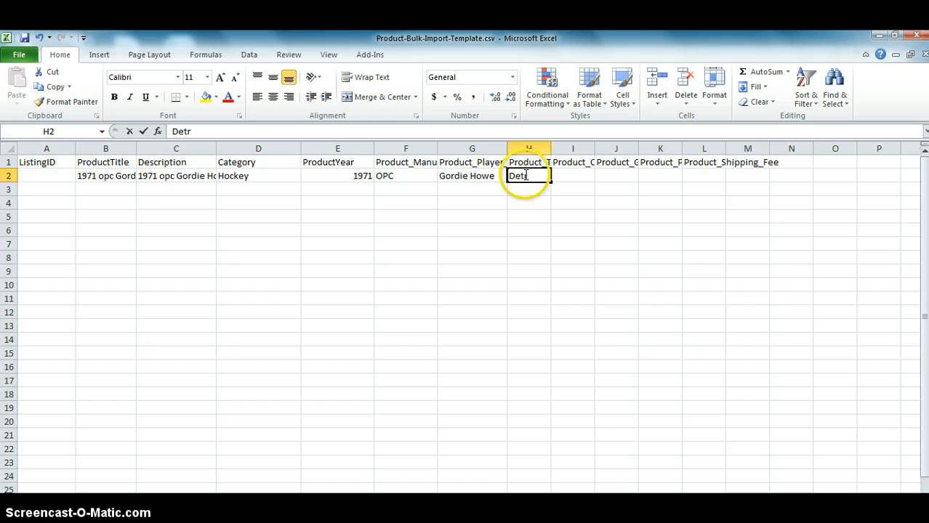
text(oit Re)
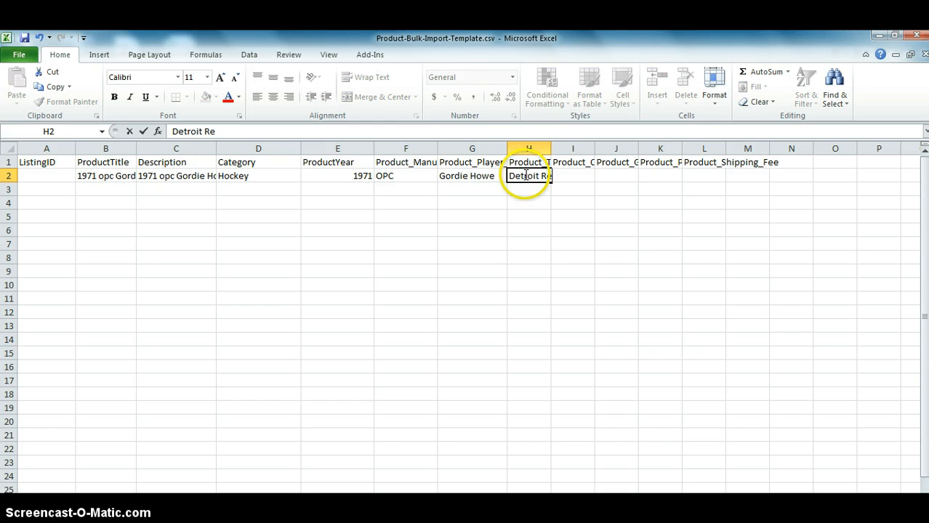
text(d Wings)
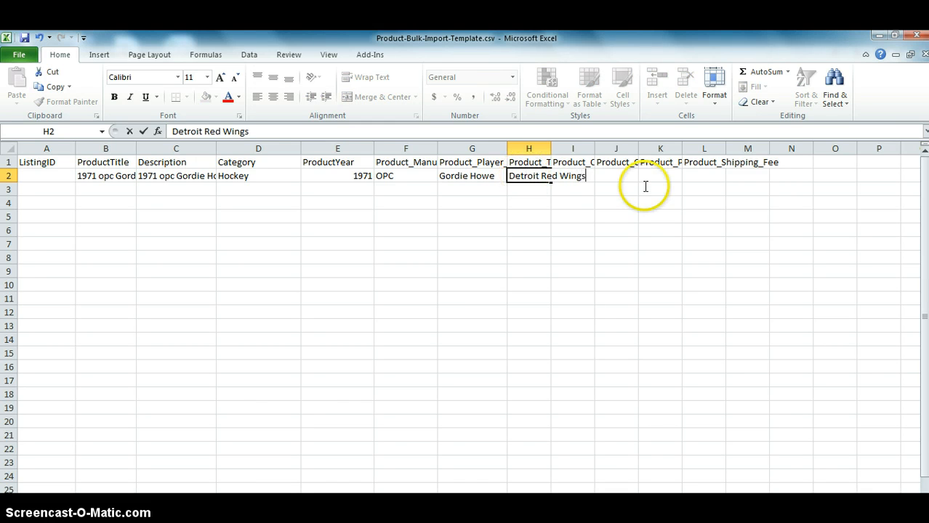
key(Tab)
Copy the condition option "Near Mint to Mint" from the Bulk Import web page into the Product_Condition cell I2 in Excel.
click(571, 163)
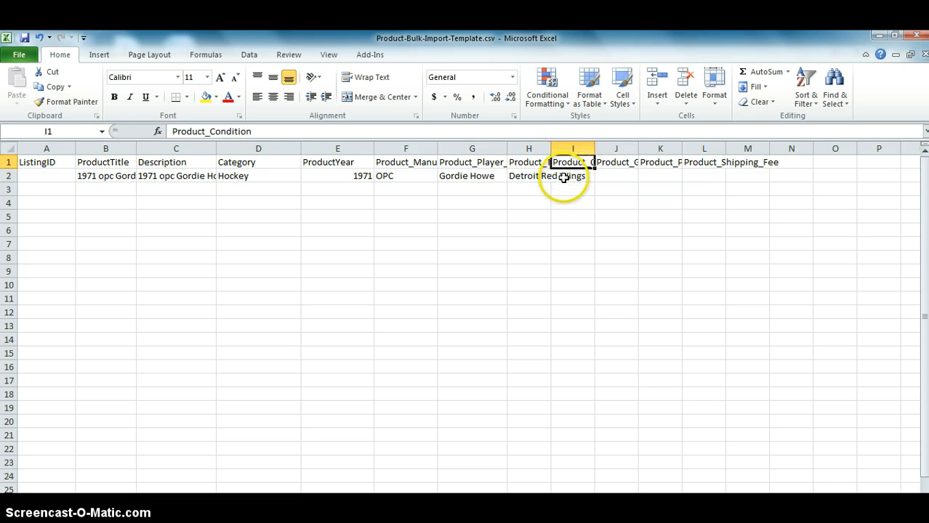
click(571, 176)
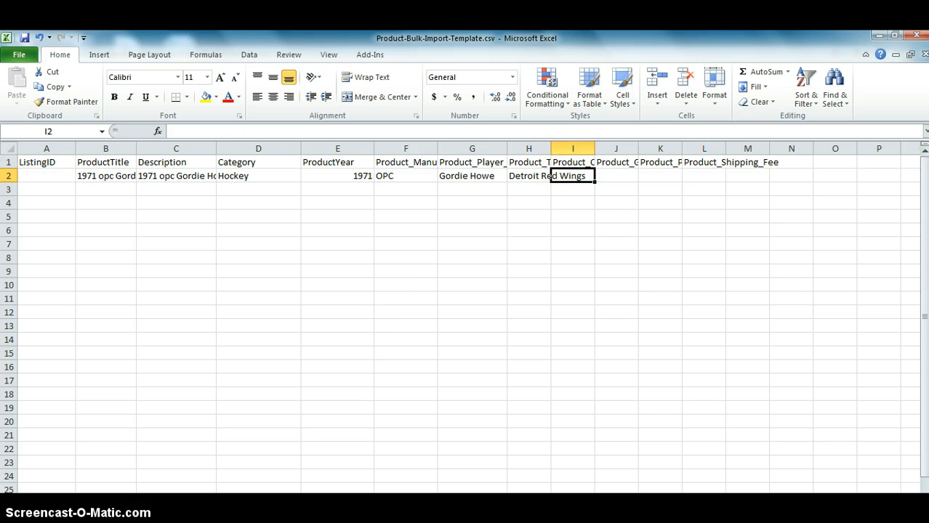
click(318, 512)
scroll(316, 407, down, 3)
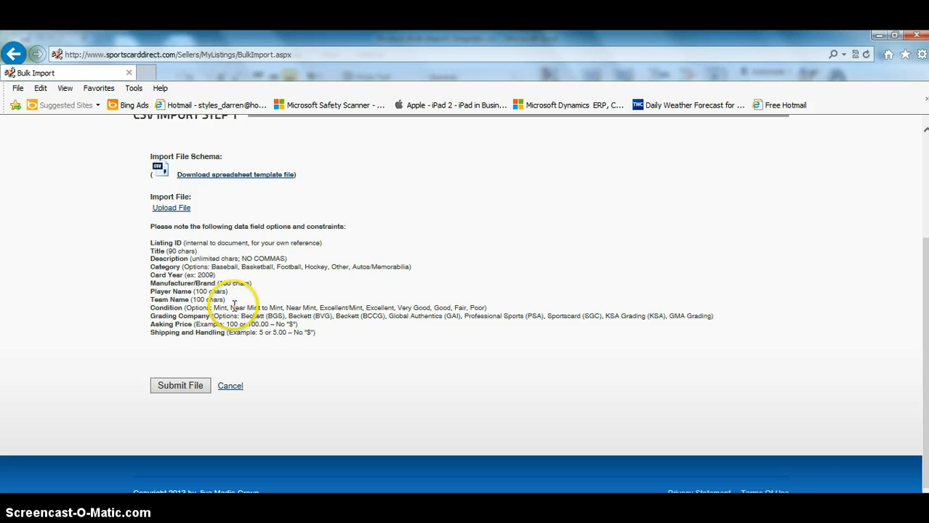
drag(231, 308, 282, 307)
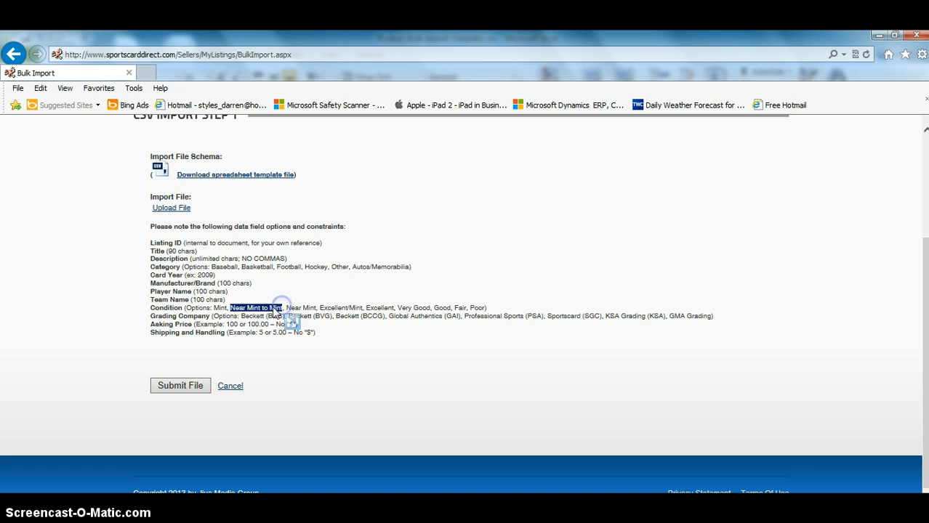
right_click(273, 308)
click(314, 60)
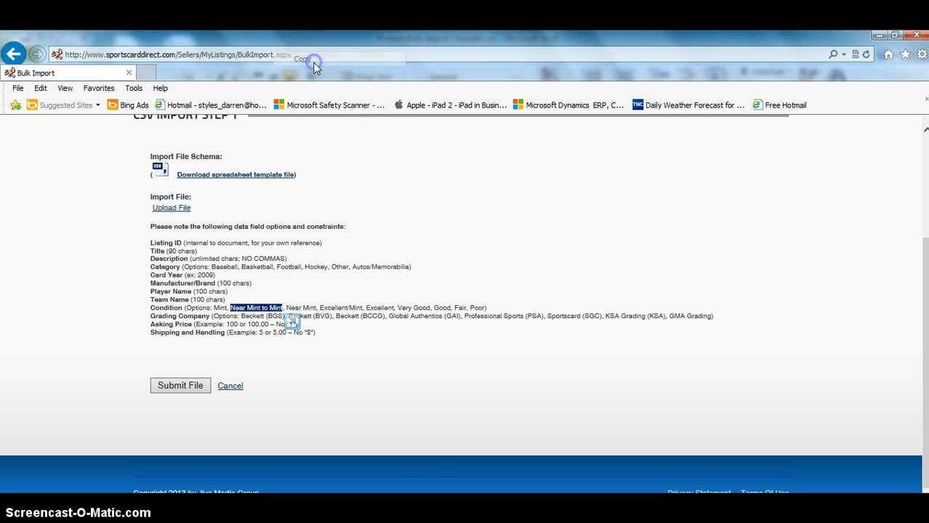
key(alt+Tab)
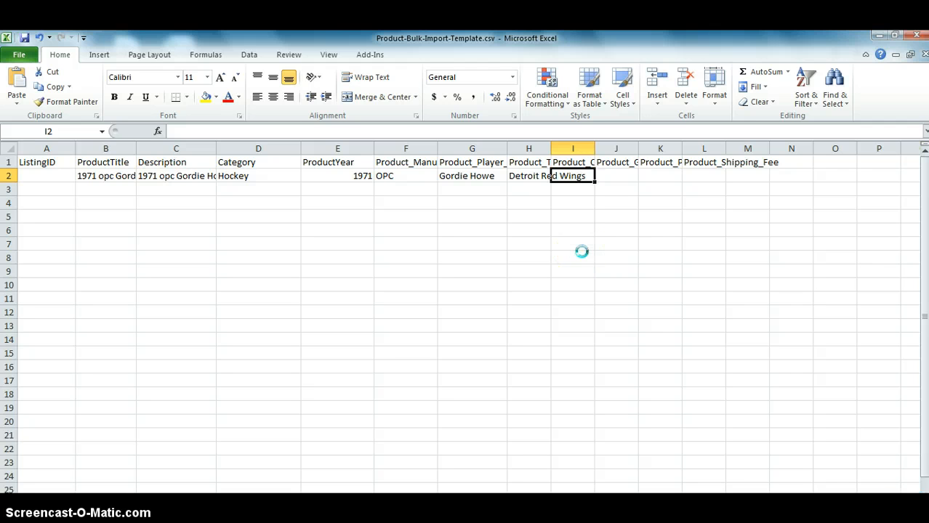
key(ctrl+v)
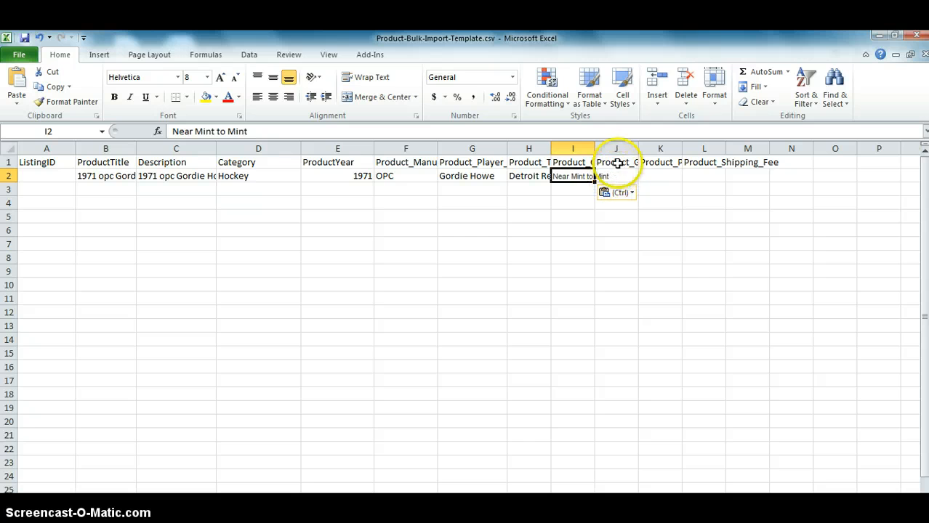
Copy the grading company "Professional Sports (PSA)" from the Bulk Import web page into cell J2 of the Excel sheet.
click(616, 162)
click(615, 176)
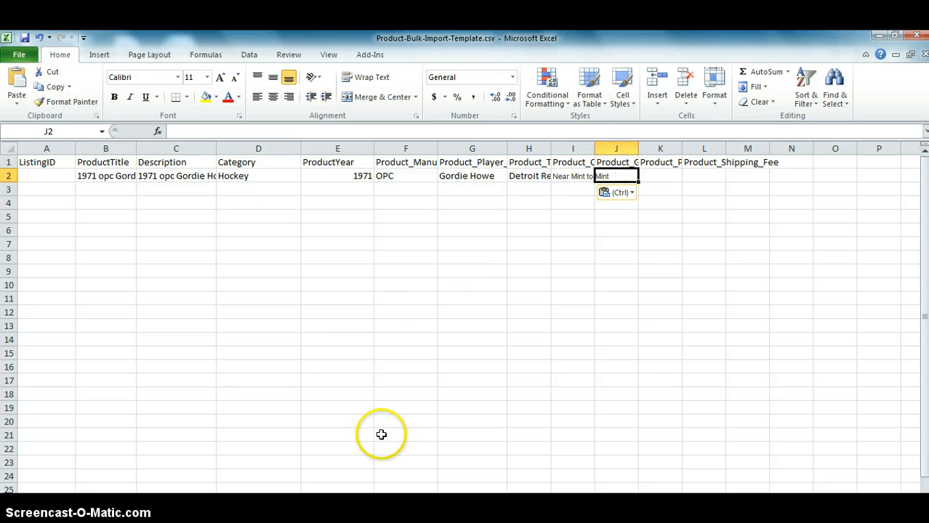
key(alt+Tab)
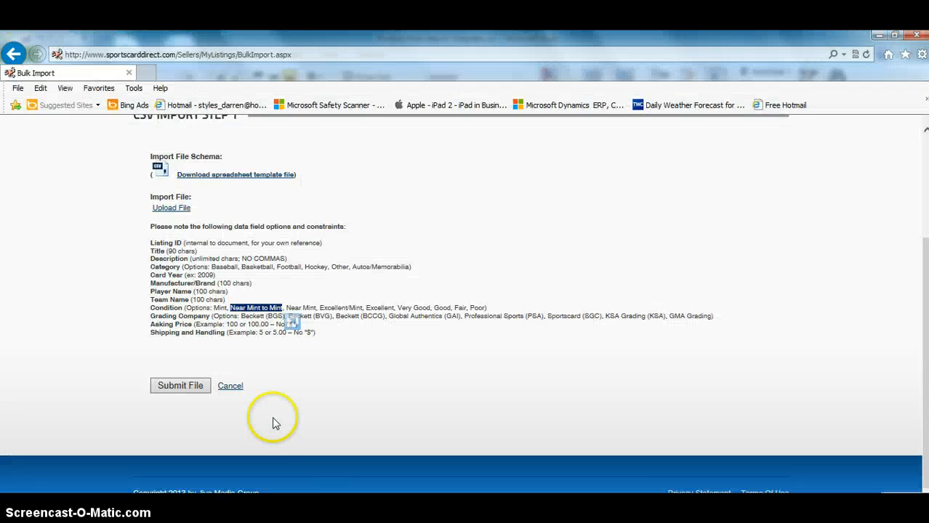
click(209, 367)
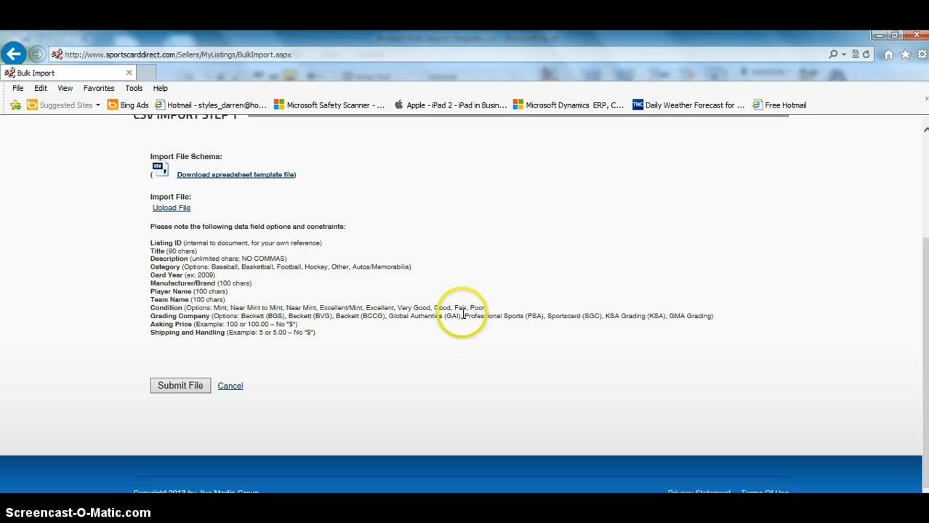
drag(462, 314, 542, 316)
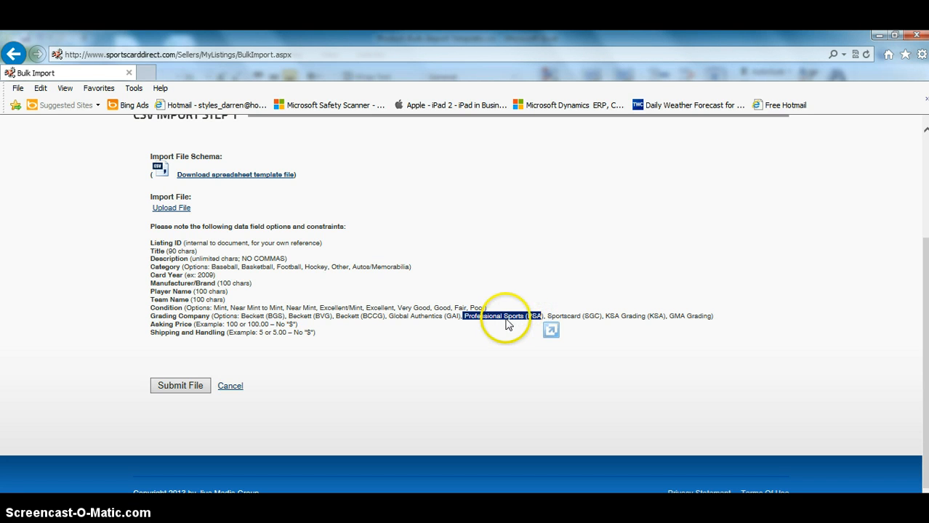
key(alt+Tab)
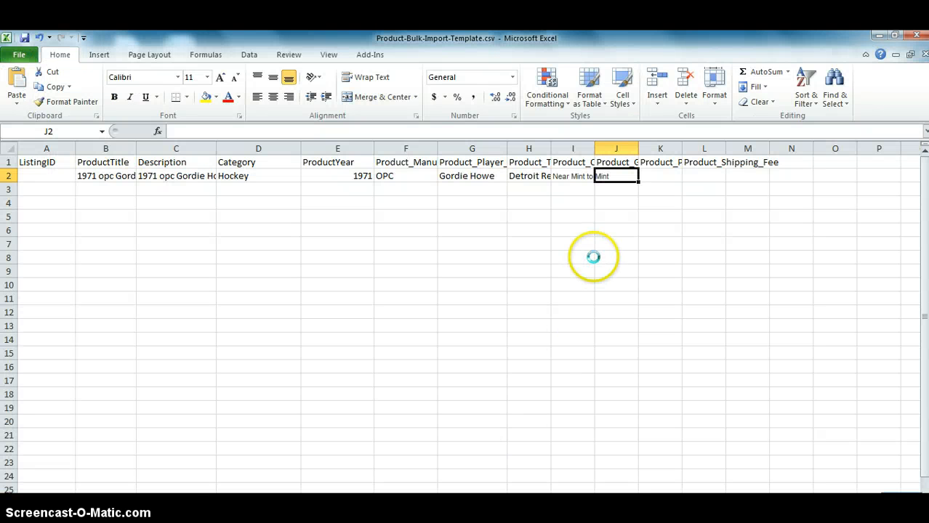
key(ctrl+v)
click(306, 137)
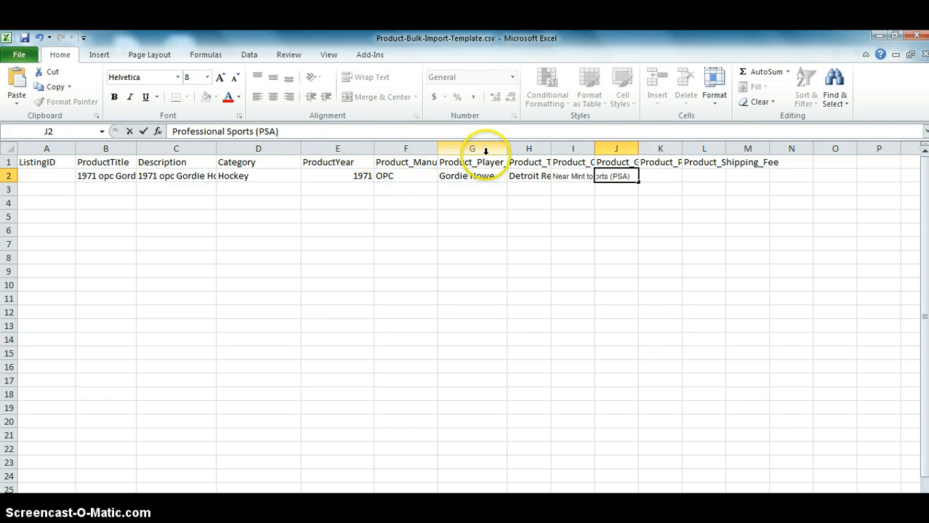
Enter 59.99 as the Product_Price in cell K2.
click(656, 161)
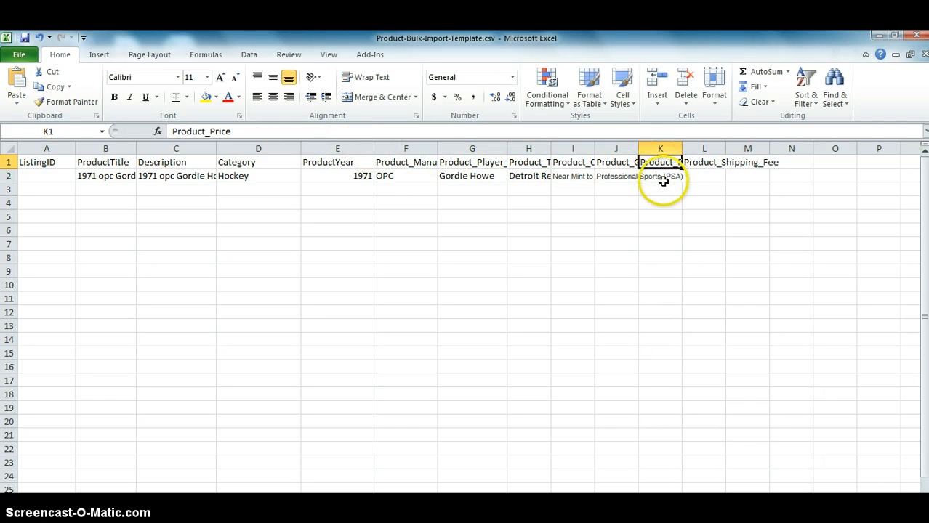
click(658, 176)
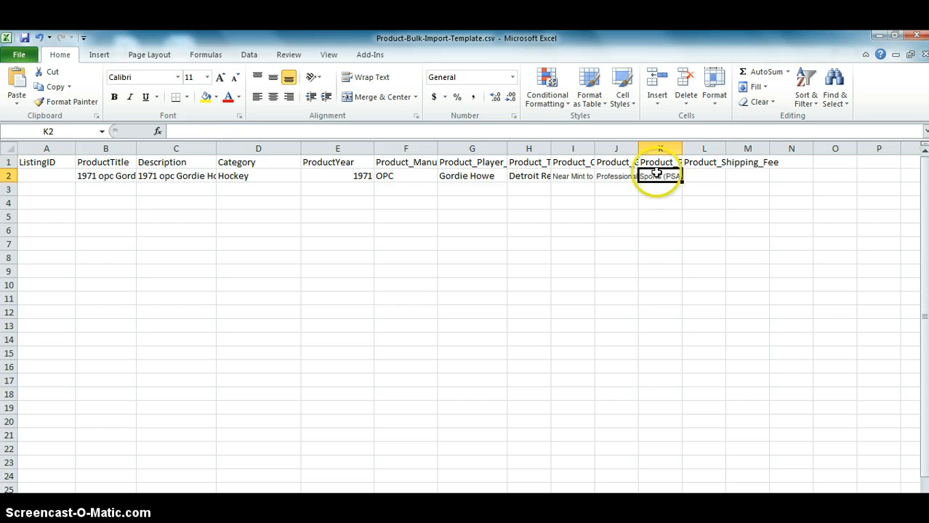
text(59.99)
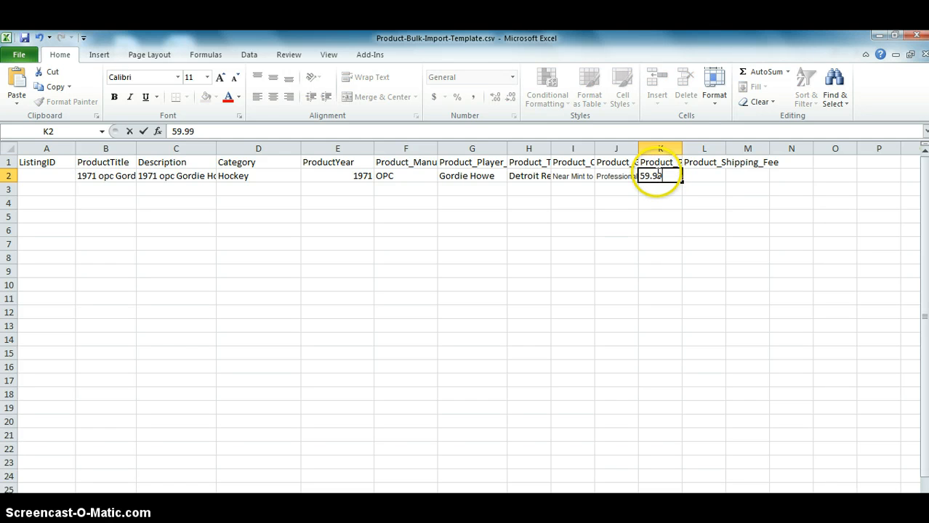
key(Tab)
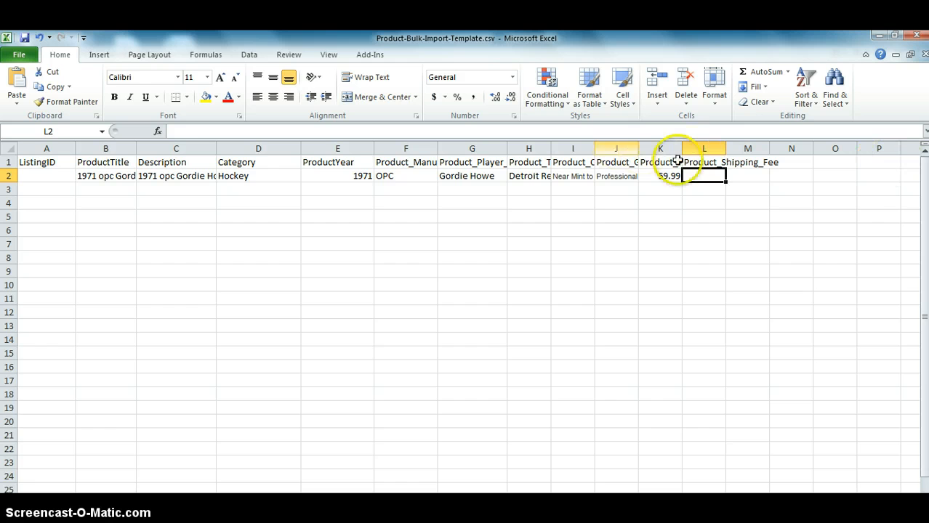
Enter 3.00 as the Product_Shipping_Fee in cell L2.
click(704, 162)
click(705, 176)
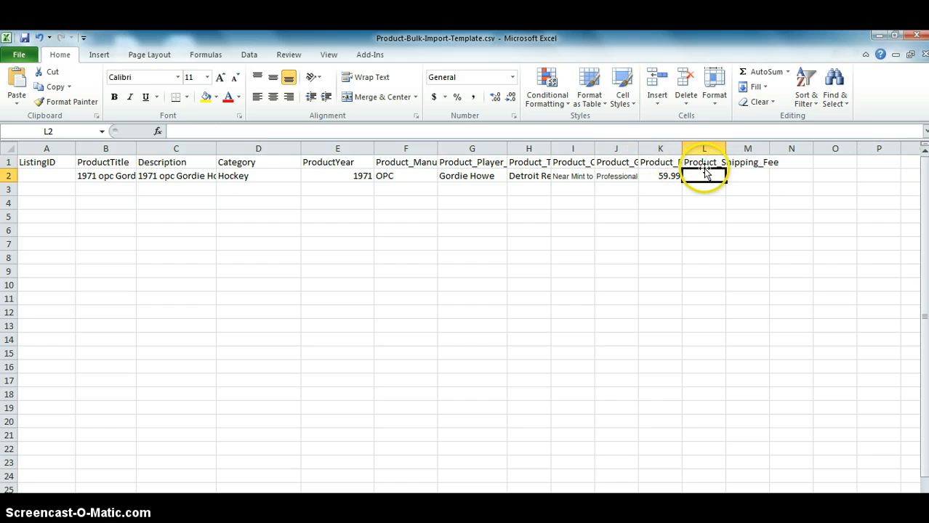
text(3.00)
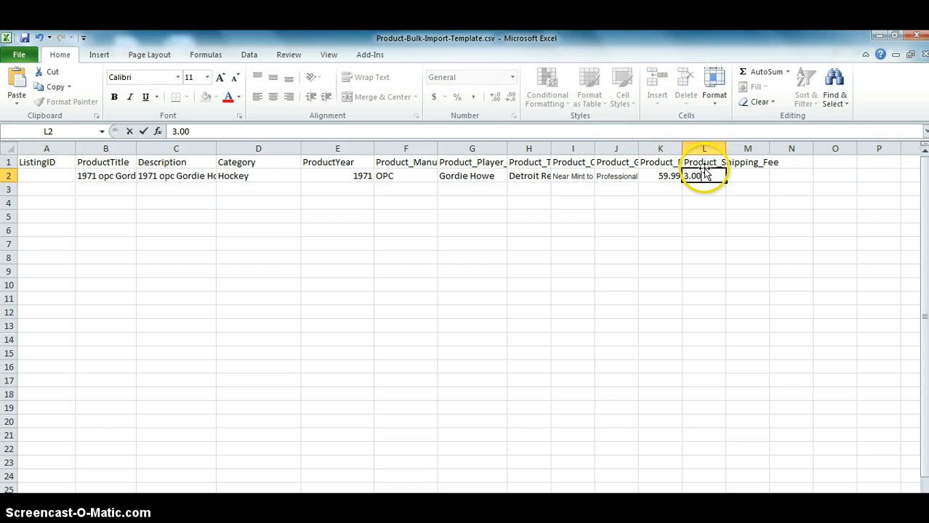
click(337, 163)
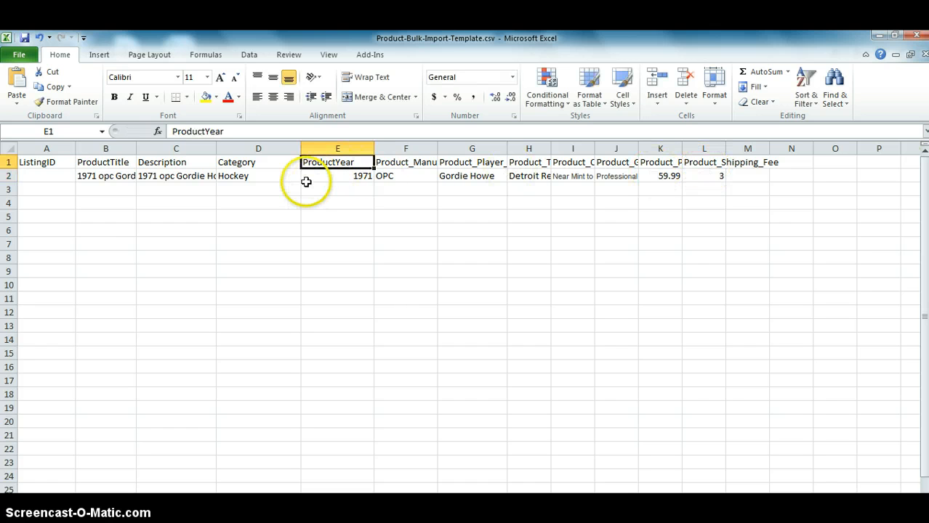
click(307, 182)
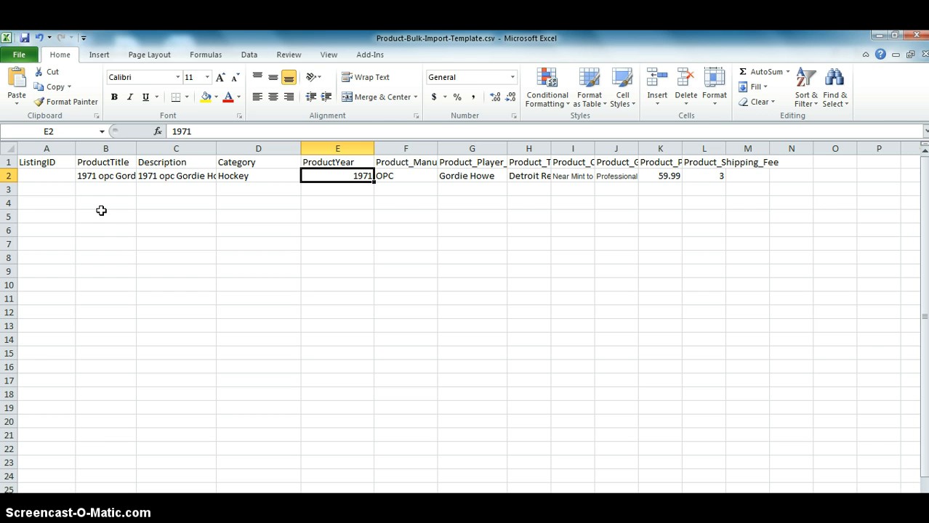
Save Product-Bulk-Import-Template.csv in CSV format and close Excel, replacing the existing file on the Desktop.
click(24, 38)
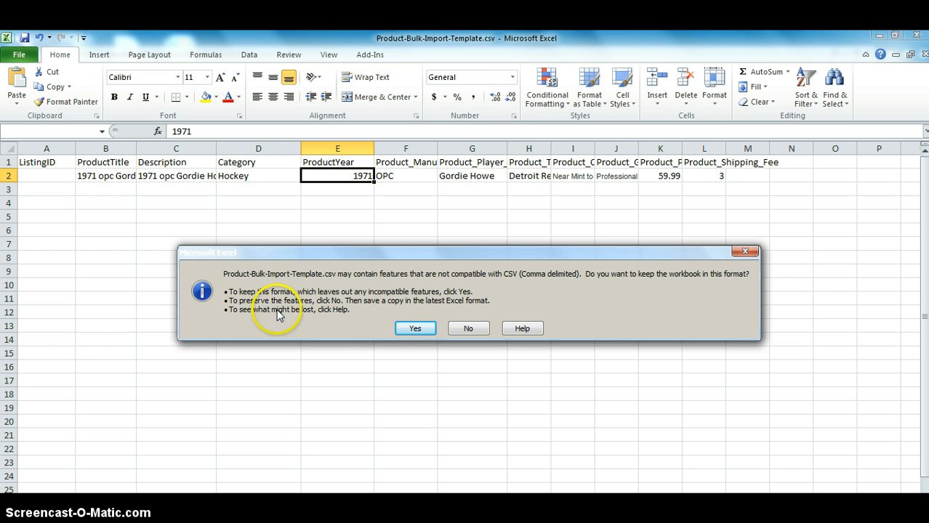
click(411, 329)
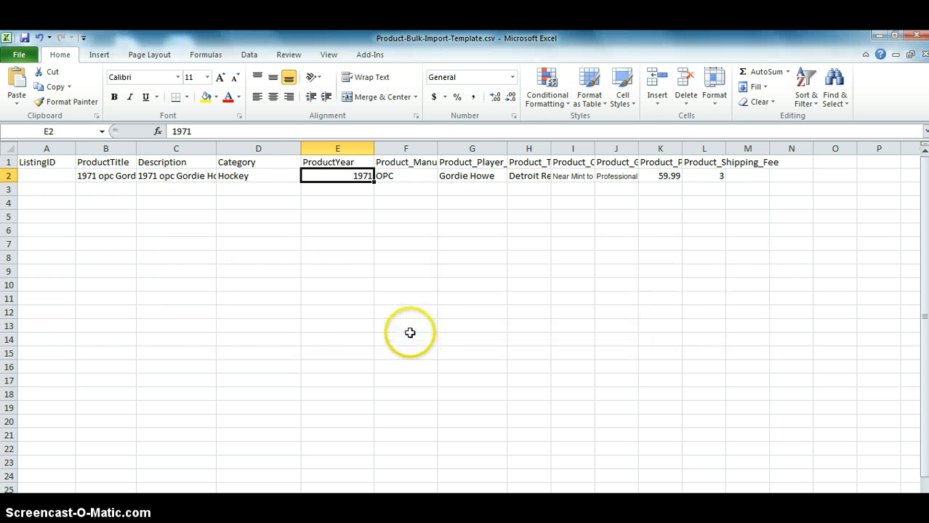
click(917, 35)
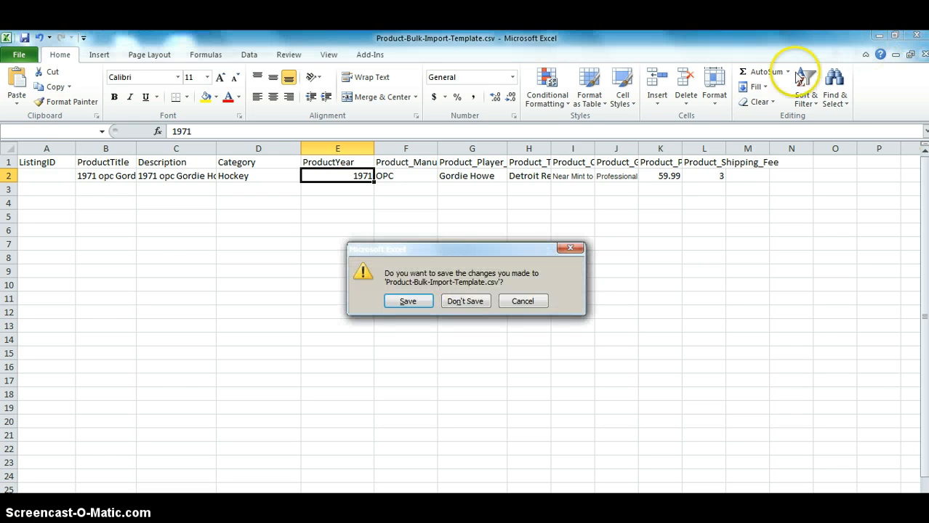
click(409, 301)
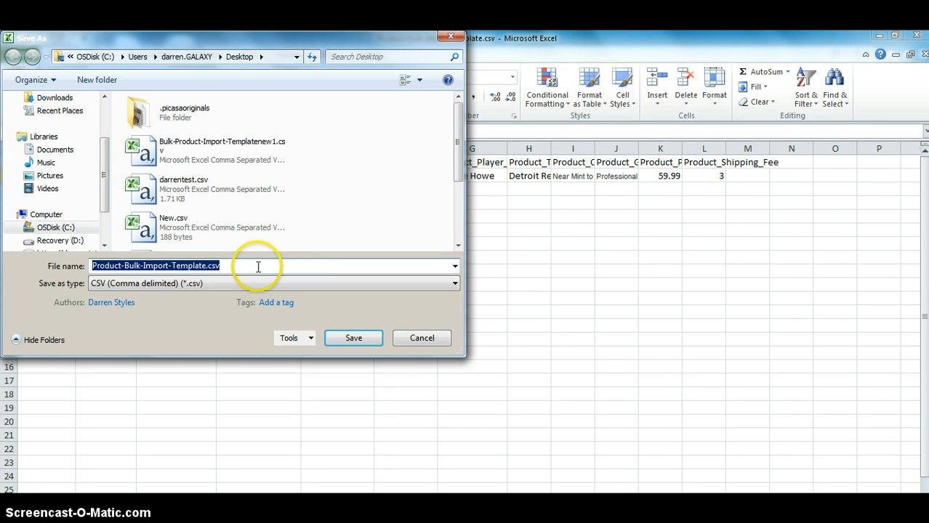
click(349, 339)
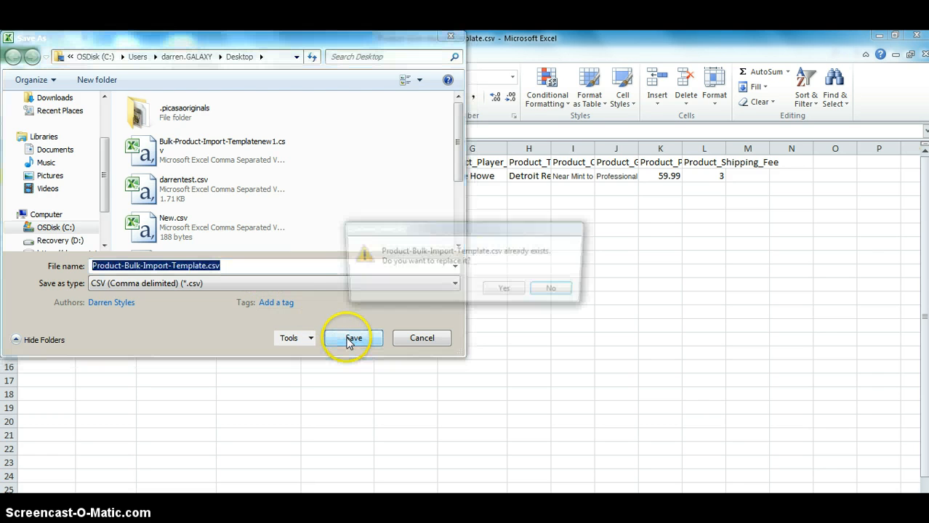
click(445, 308)
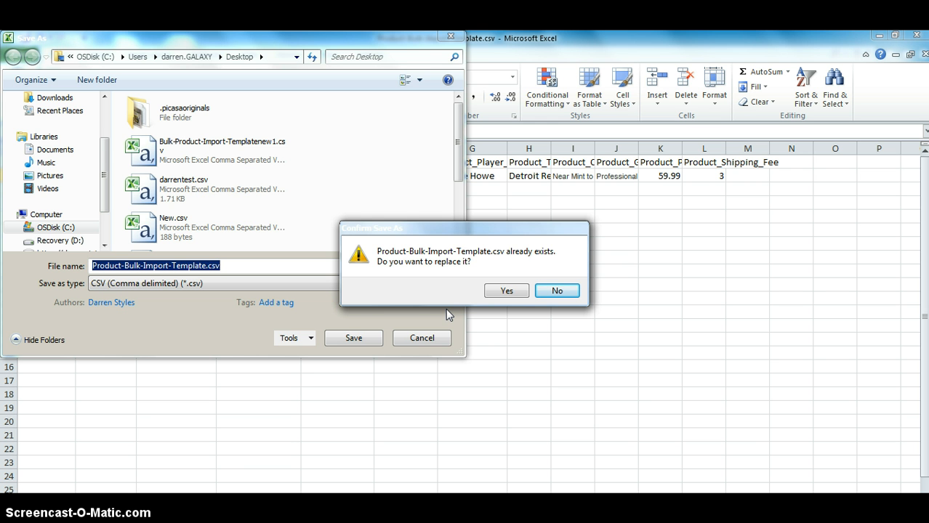
click(507, 290)
click(414, 331)
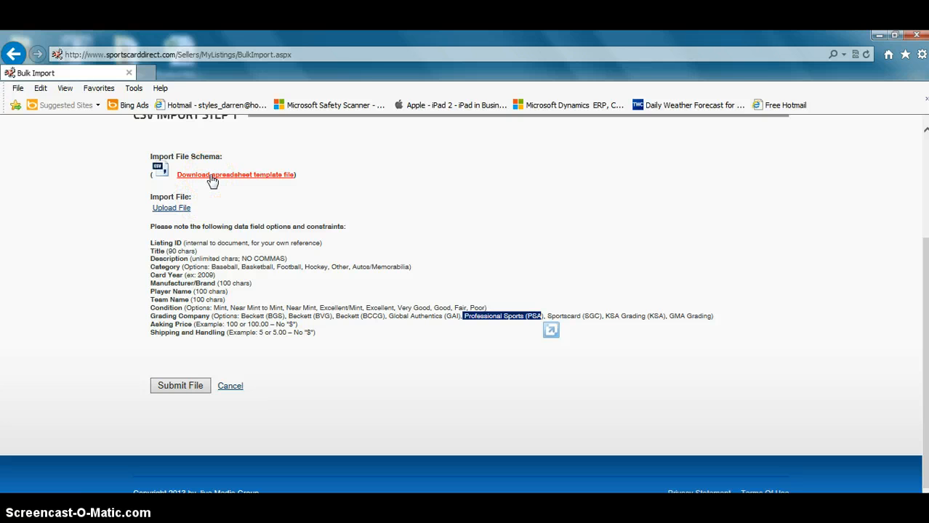
Choose Product-Bulk-Import-Template.csv from the Desktop as the import file and upload it to the Bulk Import page.
click(169, 209)
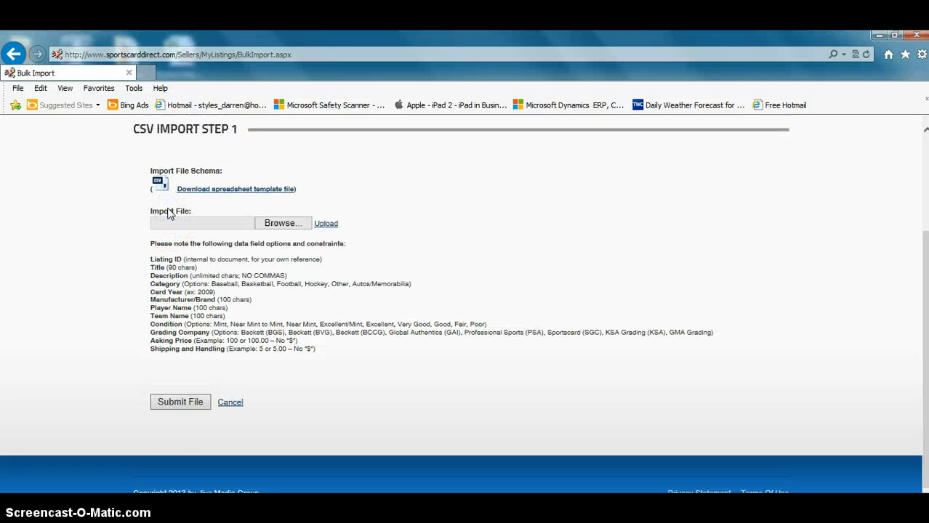
click(275, 227)
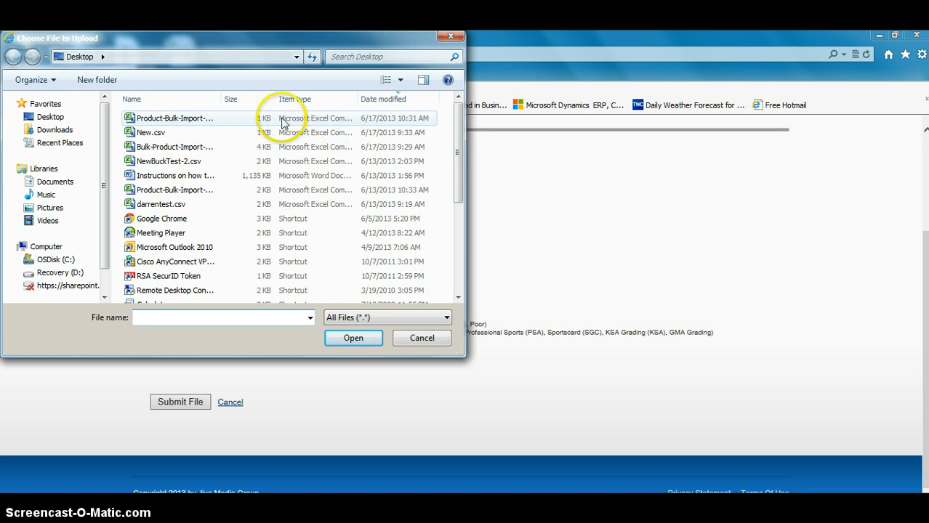
drag(223, 99, 297, 109)
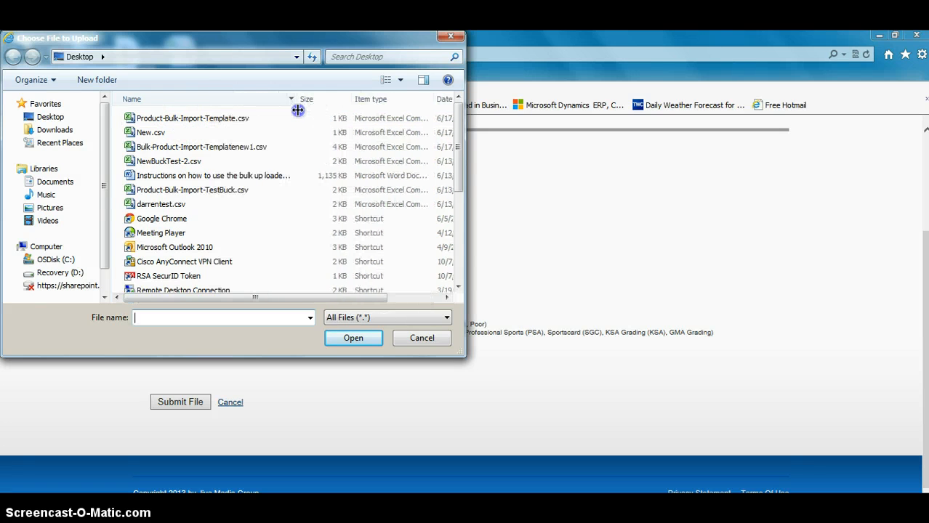
click(218, 120)
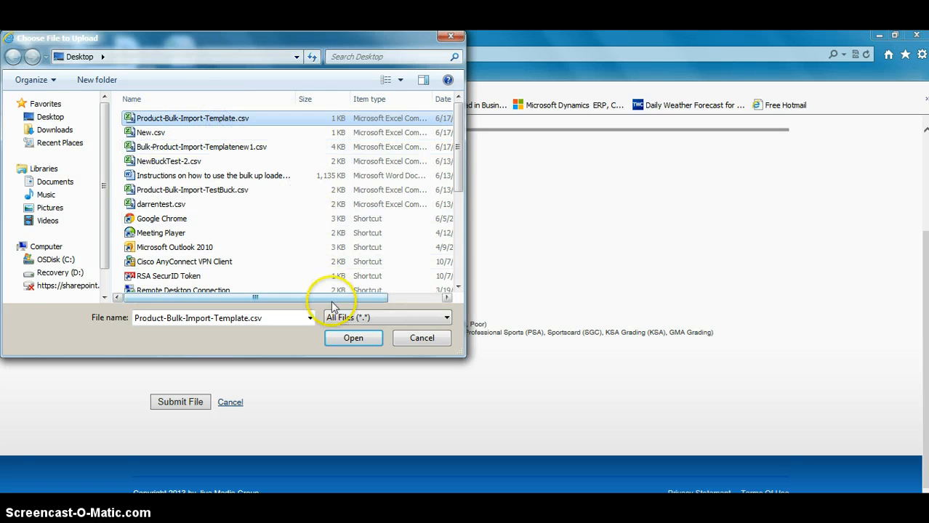
drag(330, 298, 392, 299)
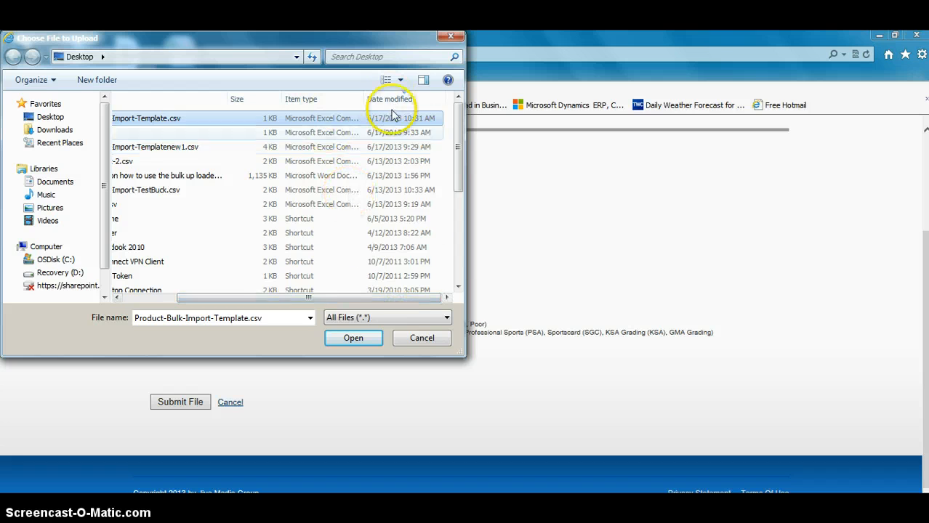
drag(324, 299, 224, 288)
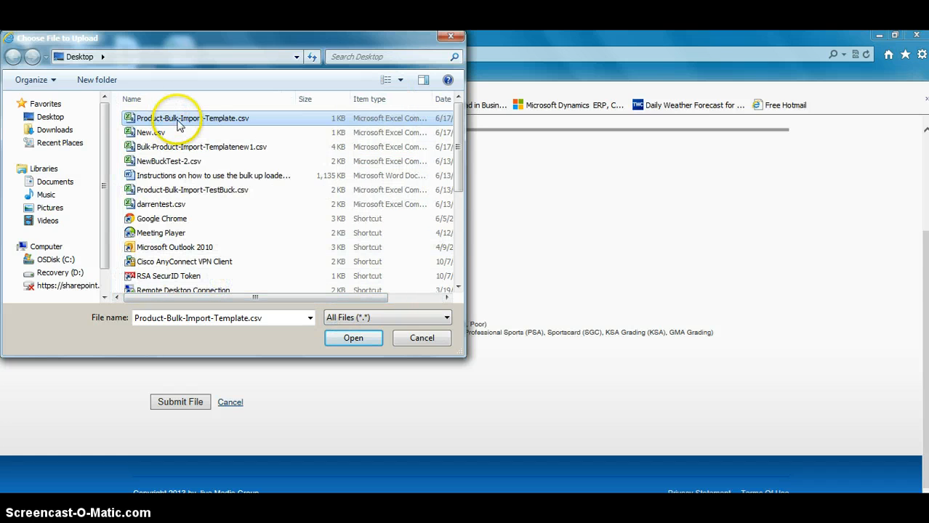
click(352, 336)
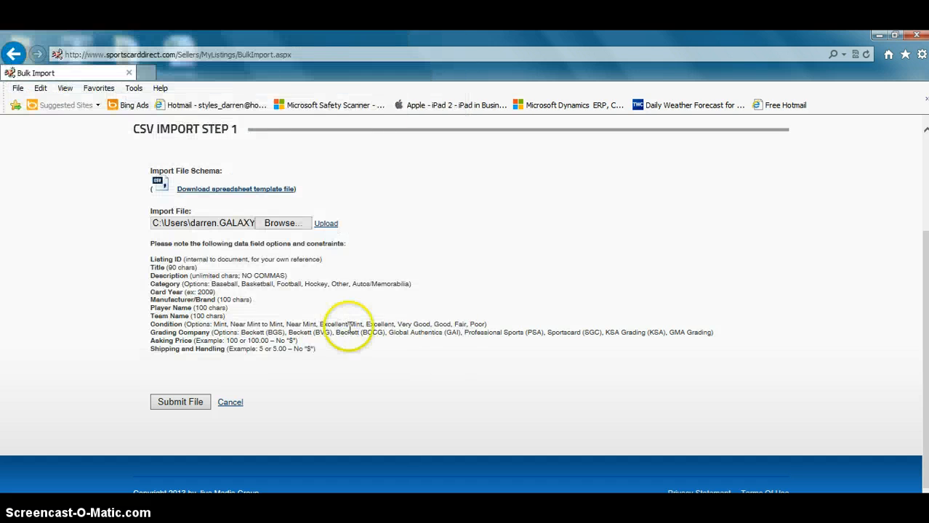
click(326, 223)
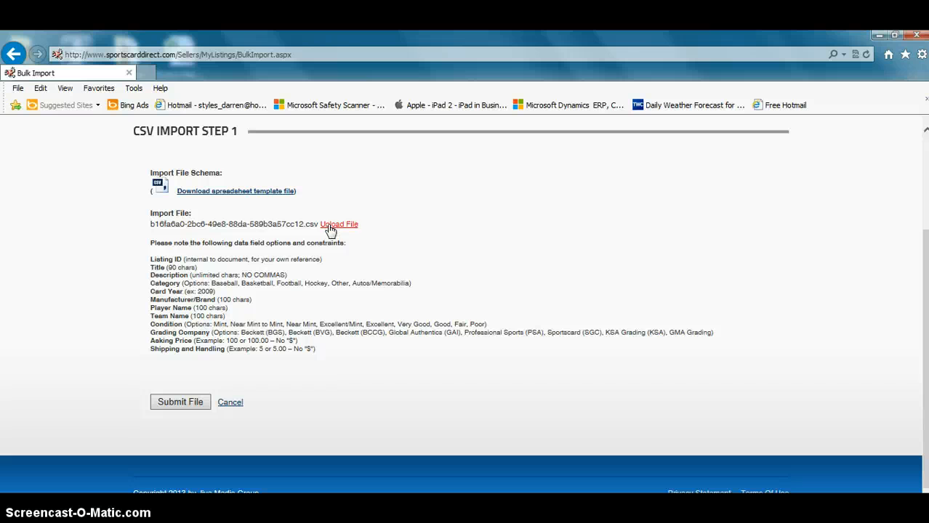
Submit the uploaded CSV file, proceed to step 2 and complete the import process.
click(180, 404)
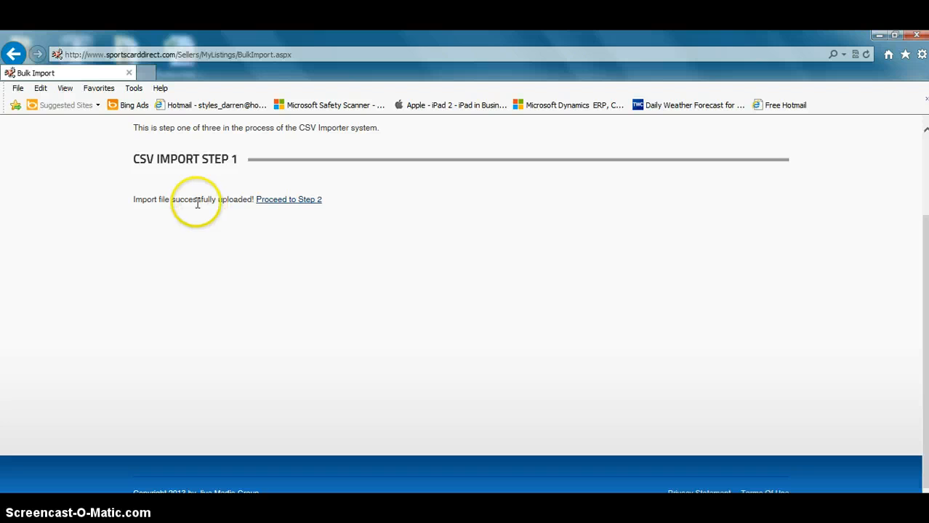
click(291, 201)
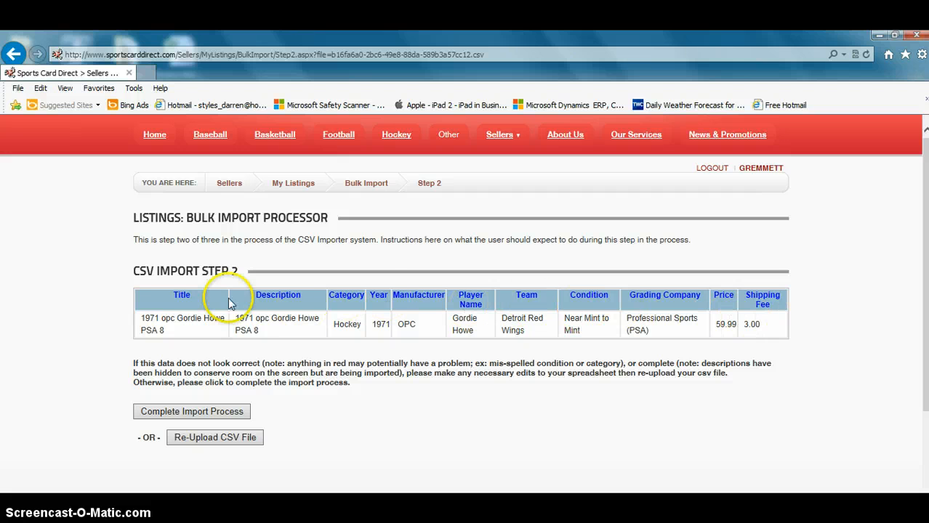
click(221, 419)
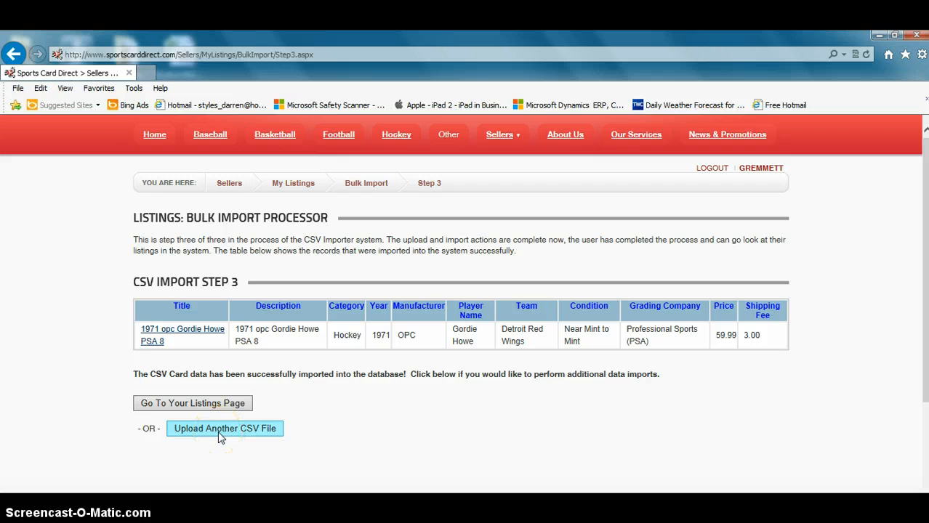
Go to the seller's listings page and check for the imported 1971 opc Gordie Howe PSA 8 card.
click(215, 407)
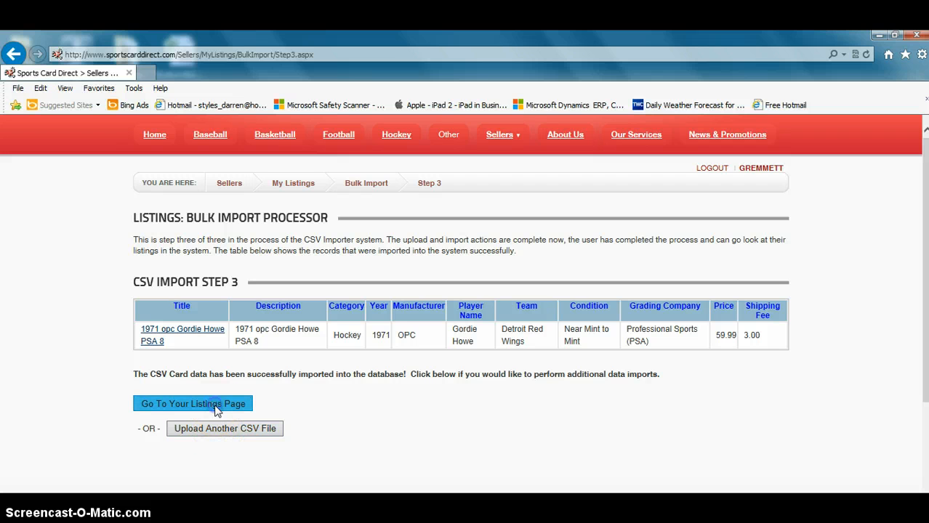
scroll(284, 413, down, 3)
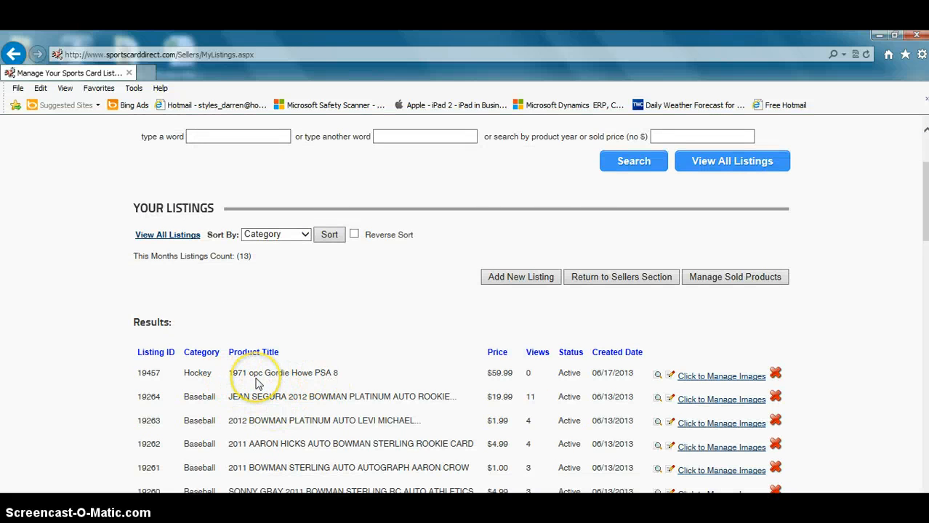
scroll(255, 383, up, 3)
Open the 1971 opc Gordie Howe PSA 8 card from the home page's featured listings, review its details and return to the home page.
click(156, 138)
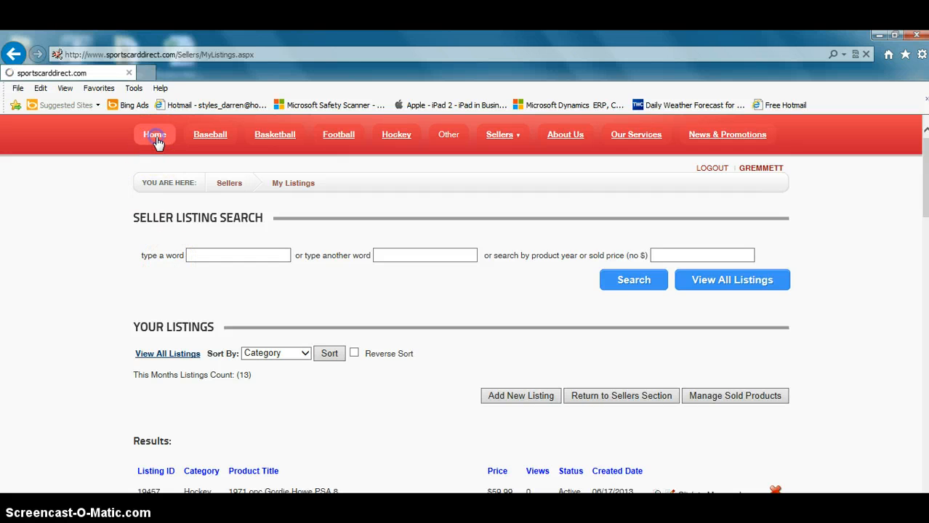
scroll(178, 267, down, 5)
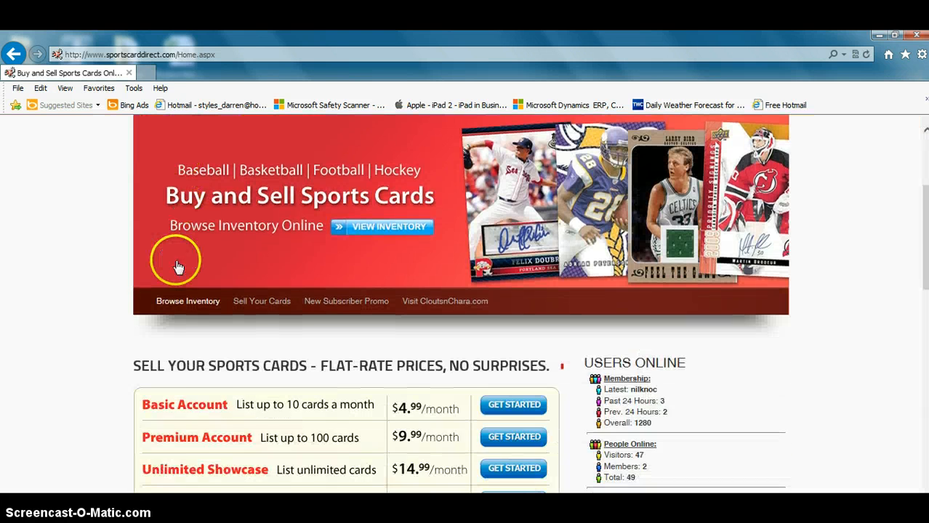
scroll(175, 262, down, 12)
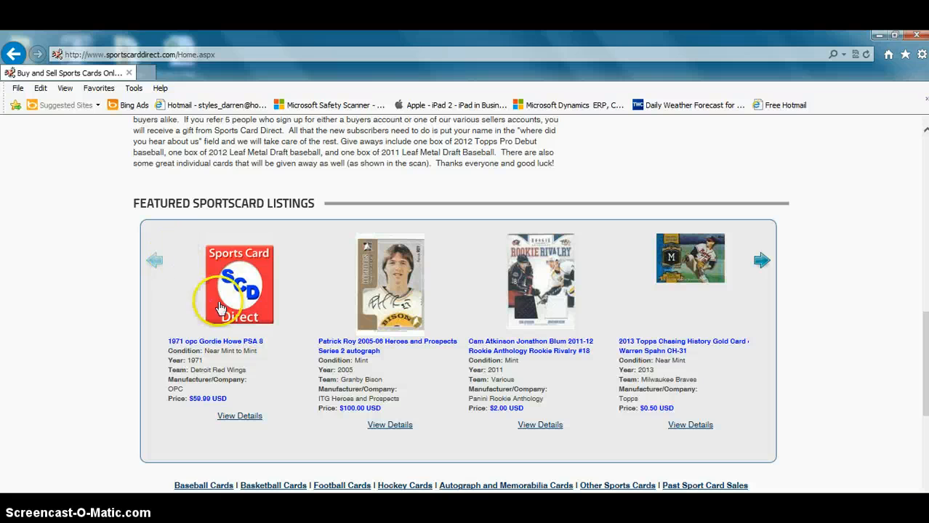
click(221, 307)
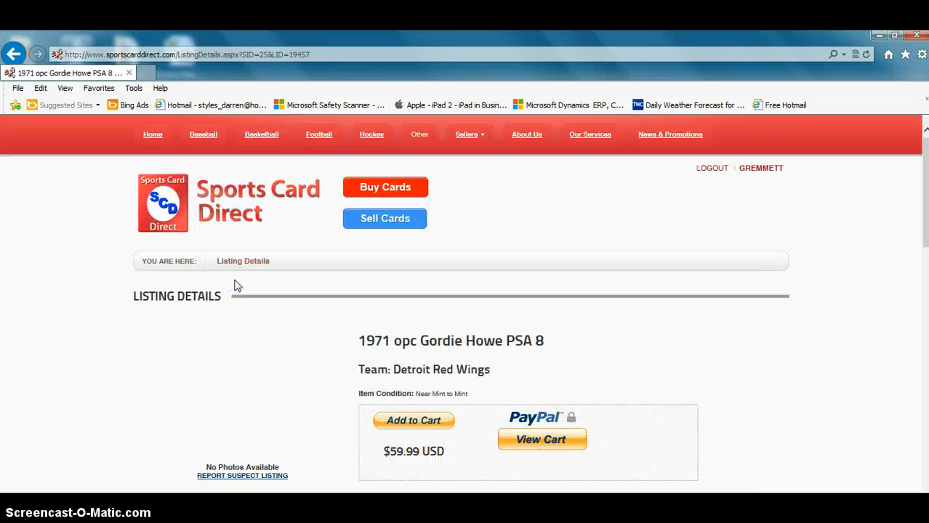
scroll(235, 286, down, 3)
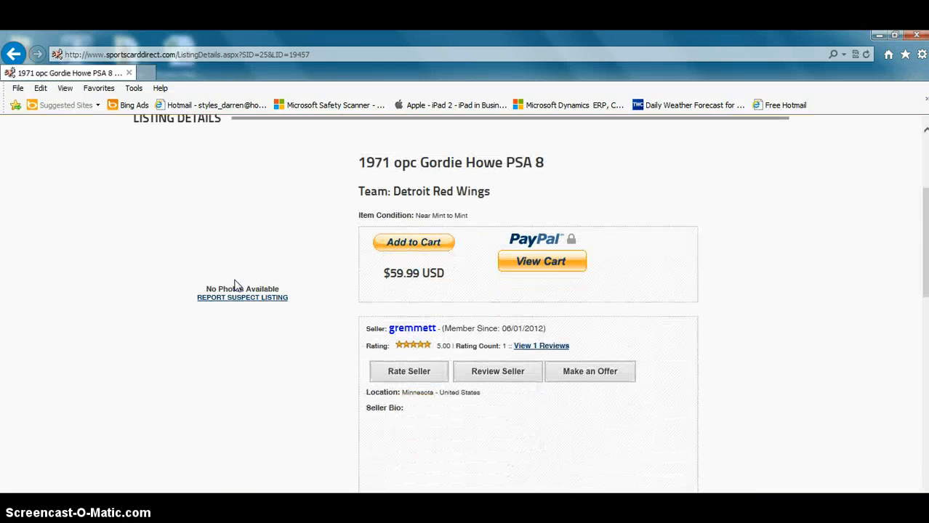
scroll(235, 285, up, 3)
click(14, 54)
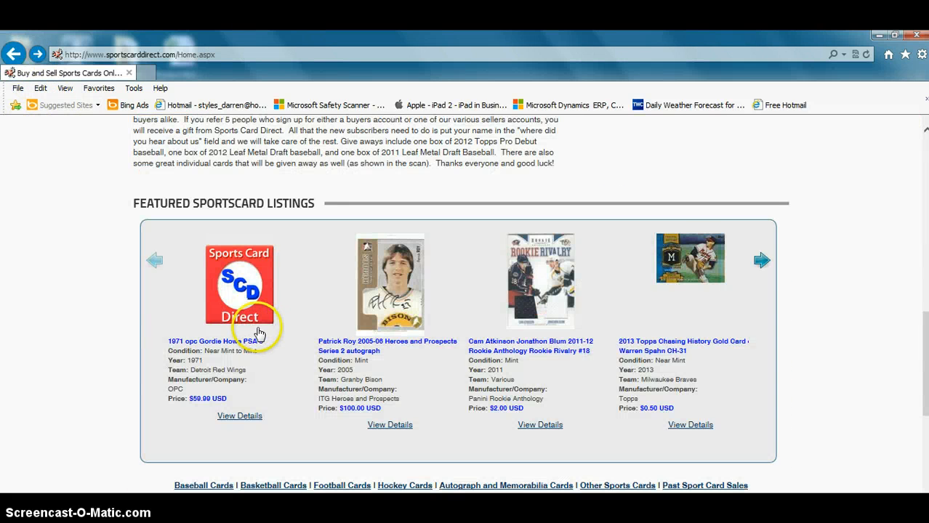
click(76, 218)
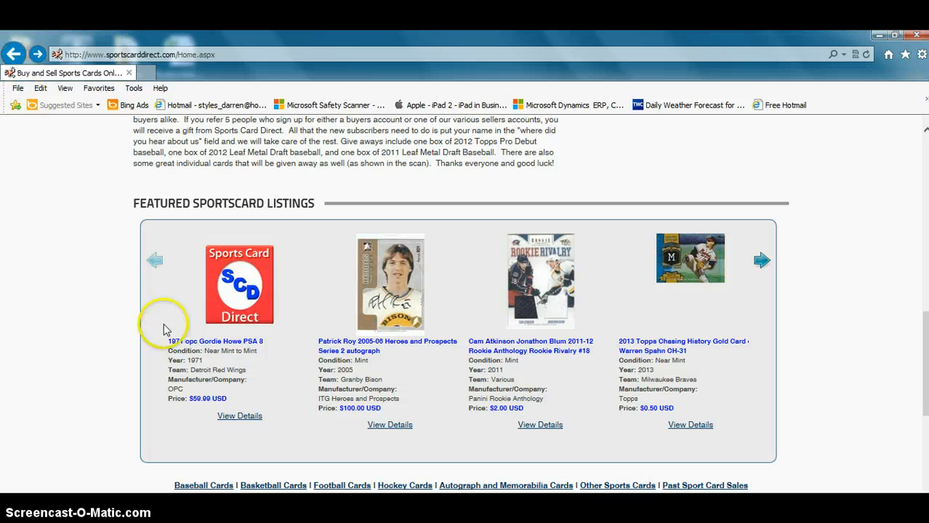
Delete the 1971 opc Gordie Howe PSA 8 listing from the seller's My Listings page.
scroll(342, 355, up, 6)
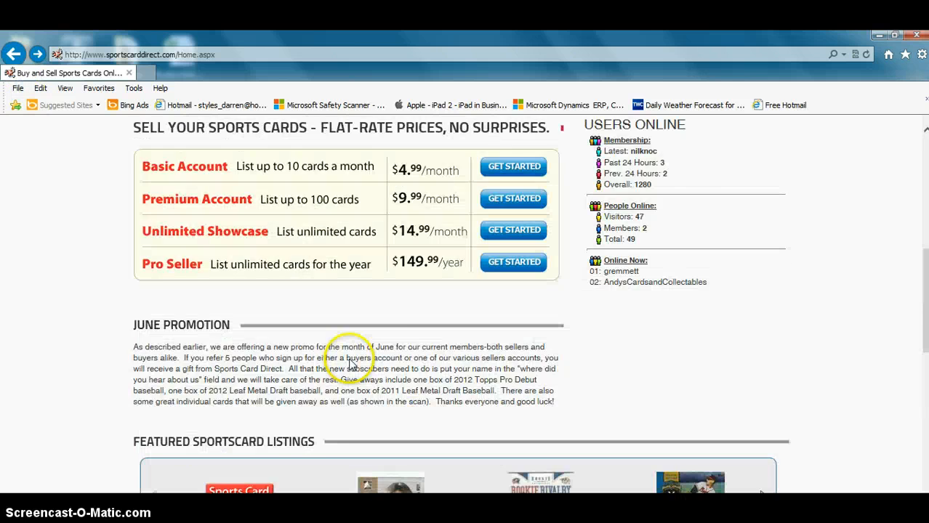
scroll(348, 359, up, 3)
mouse_move(518, 138)
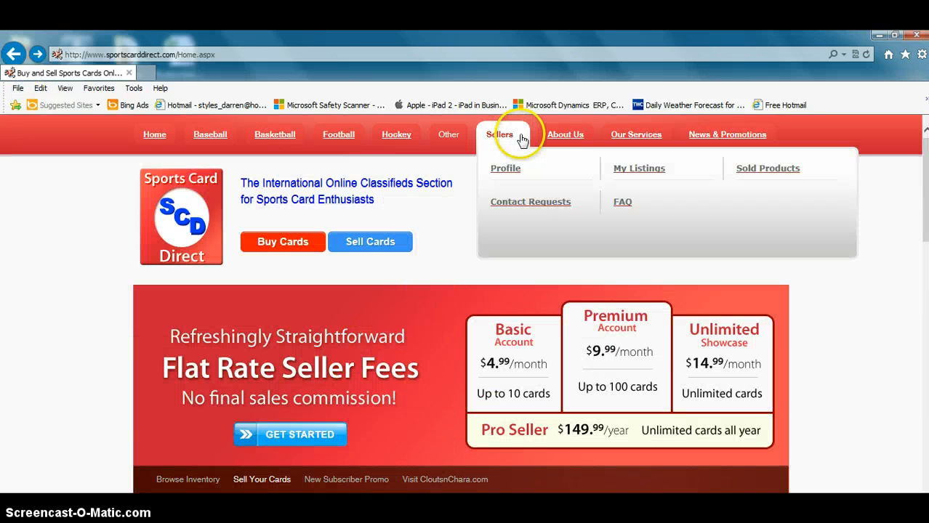
click(647, 169)
scroll(393, 342, down, 3)
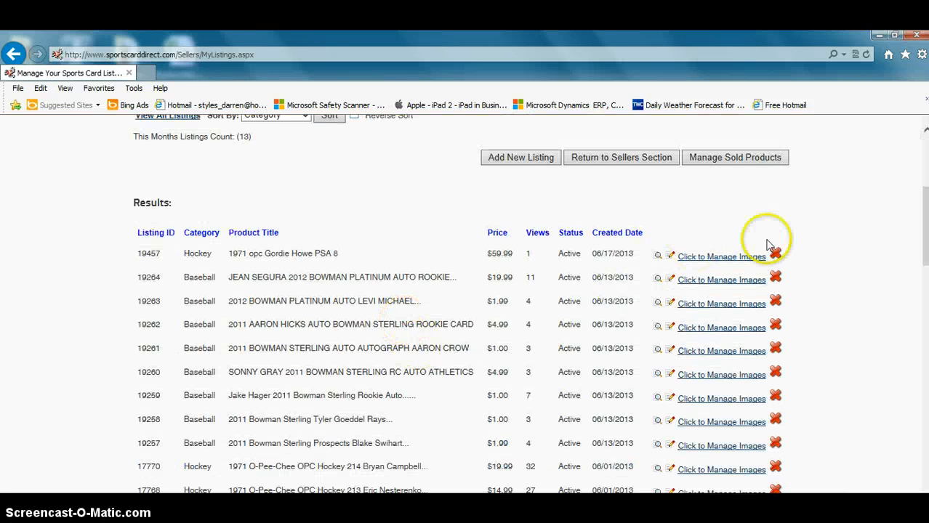
click(775, 255)
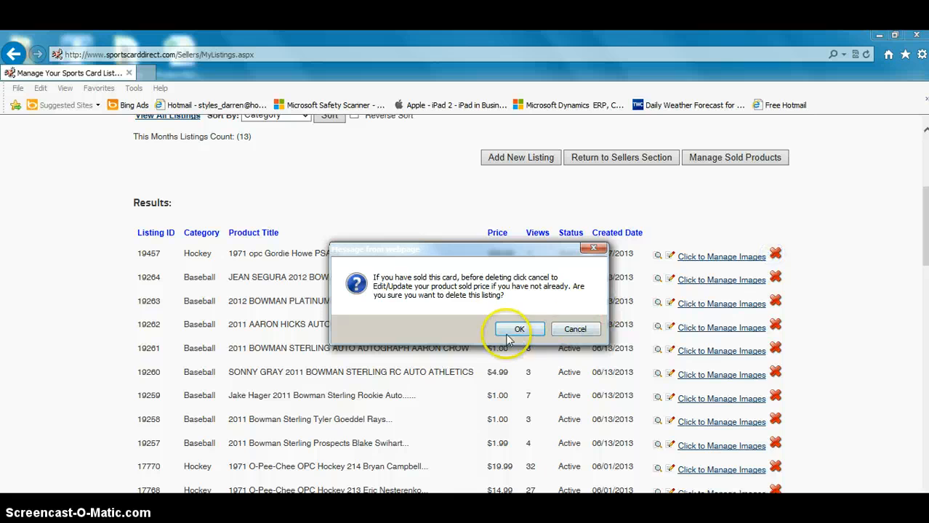
click(507, 332)
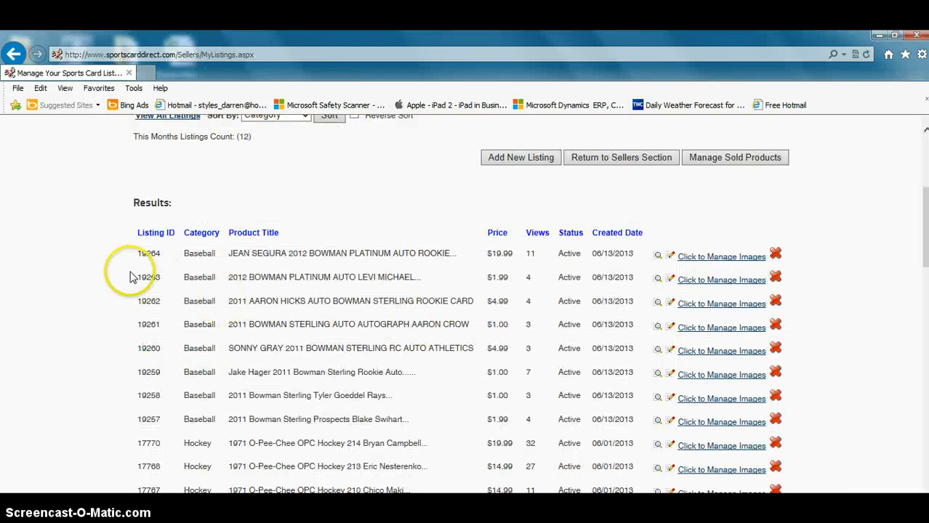
Return to the home page and check the featured listings for the deleted card.
scroll(113, 268, up, 3)
click(156, 138)
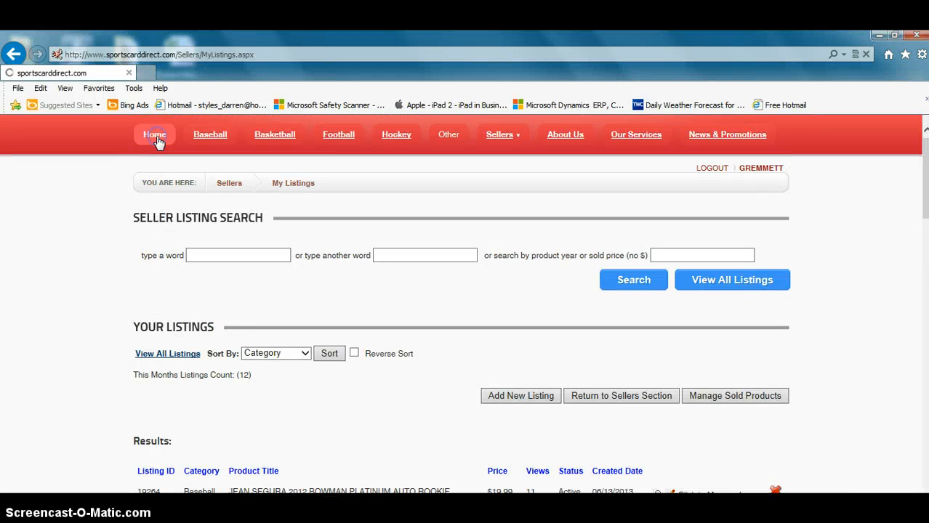
scroll(301, 308, down, 10)
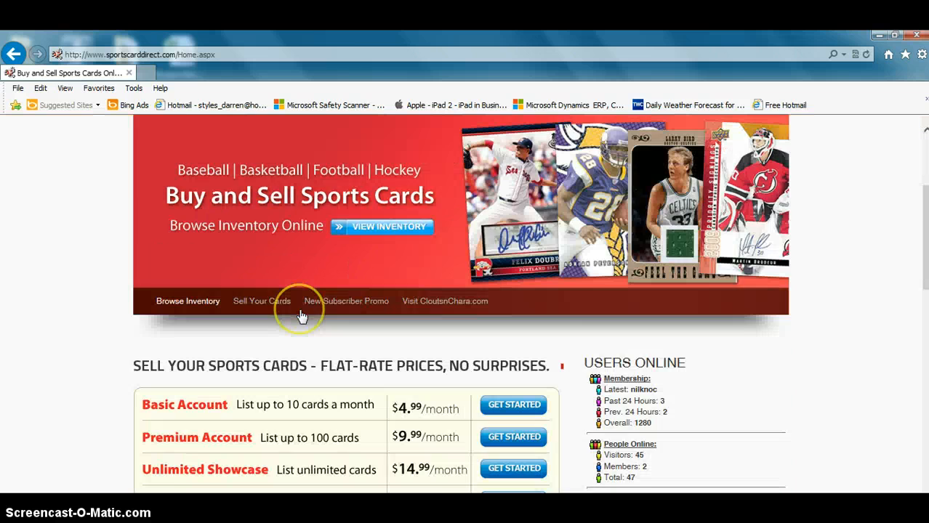